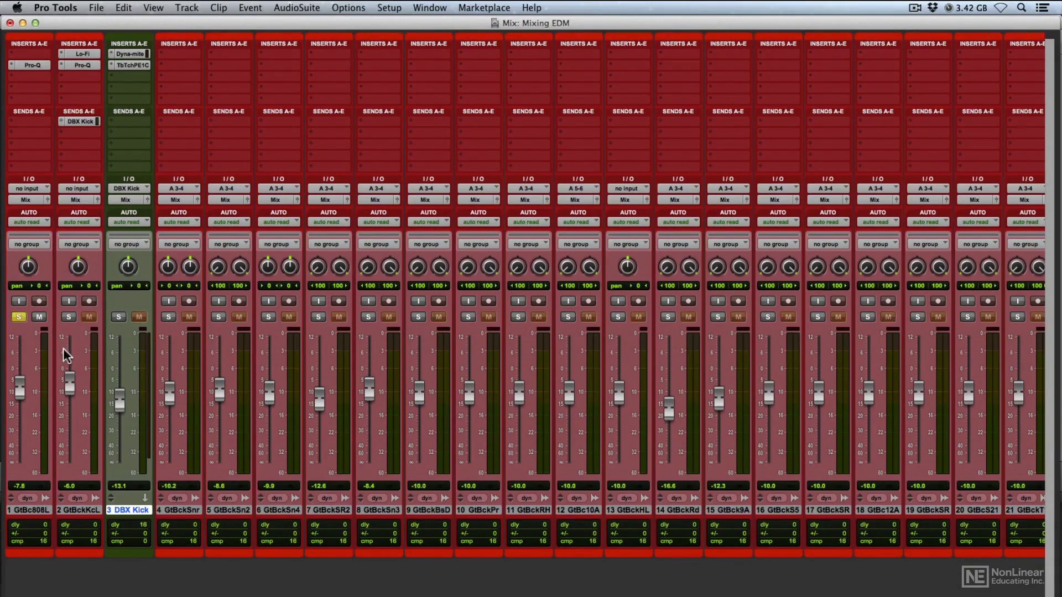
Step: Zoom the Edit window out and select a section of the 808 clip
{"action": "key", "text": "super+equal"}
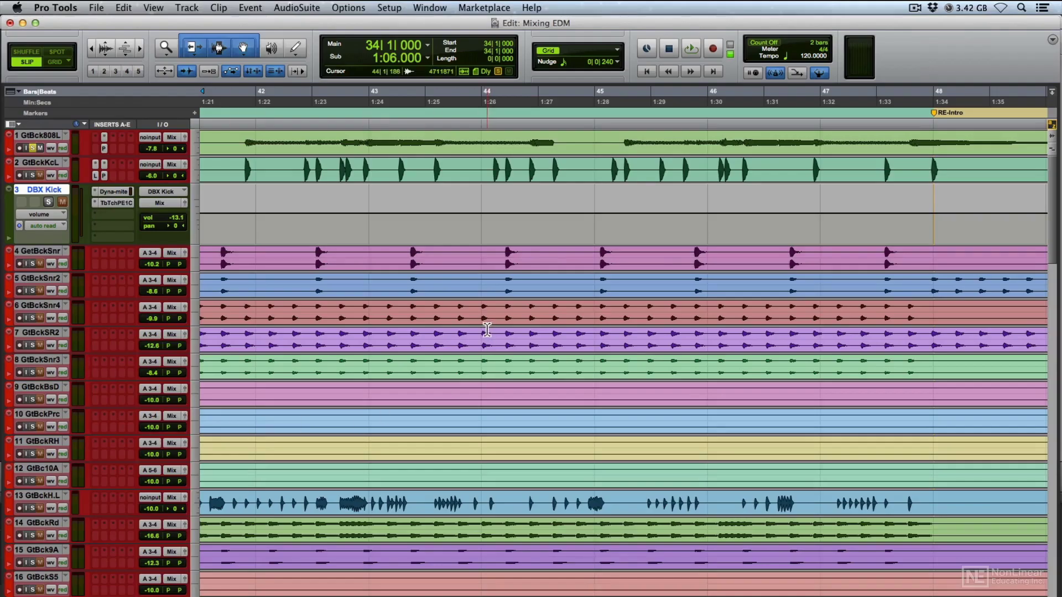
{"action": "key", "text": "alt+a"}
{"action": "key", "text": "super+bracketleft"}
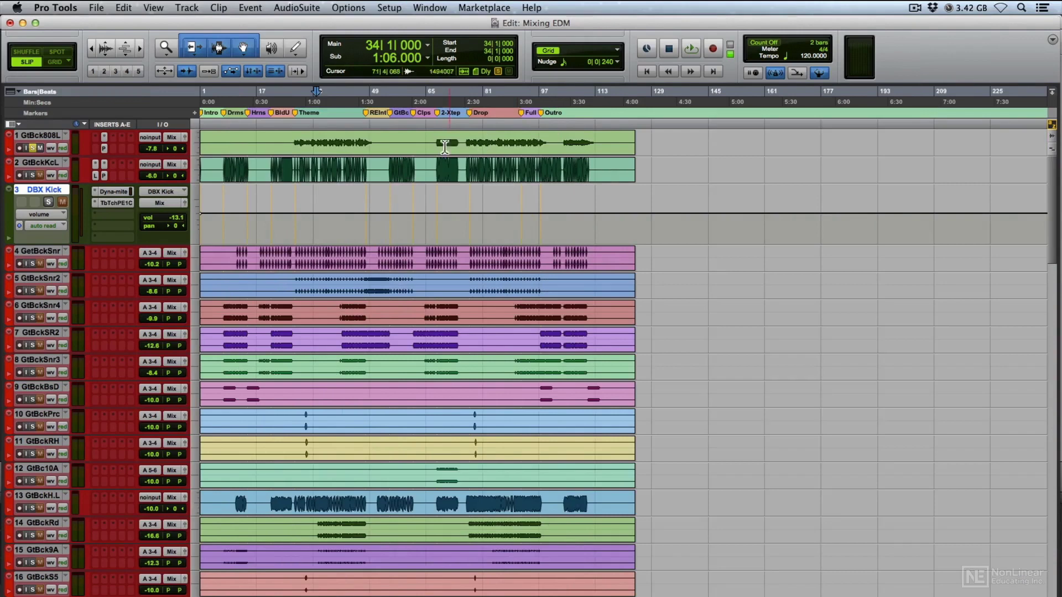
{"action": "left_click_drag", "start_coordinate": [467, 142], "coordinate": [548, 139]}
Step: In the Mix window, play and stop the selection, then open and close the kick's Lo-Fi
{"action": "key", "text": "super+equal"}
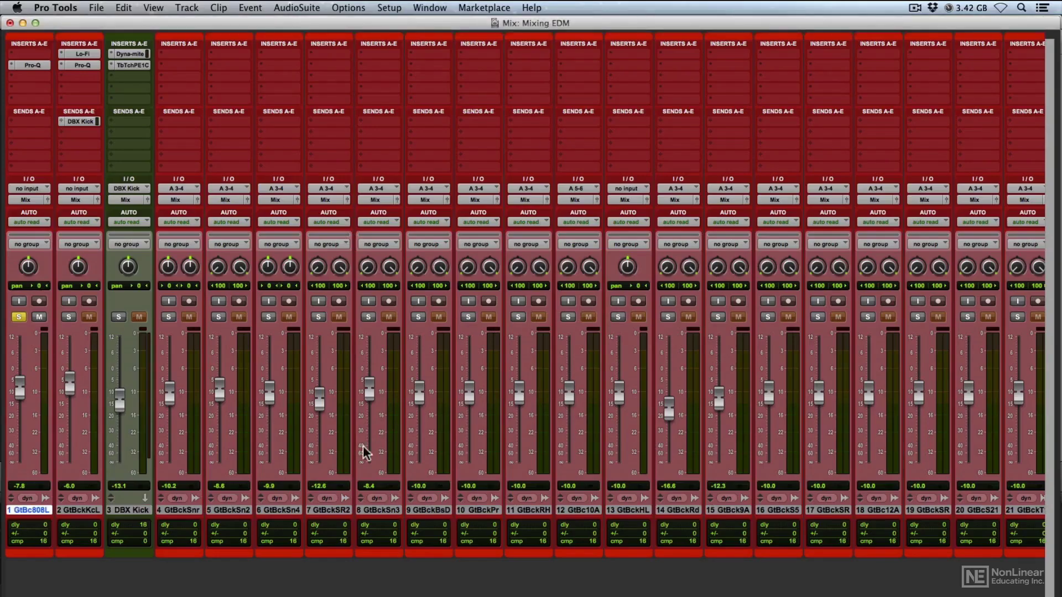
{"action": "key", "text": "space"}
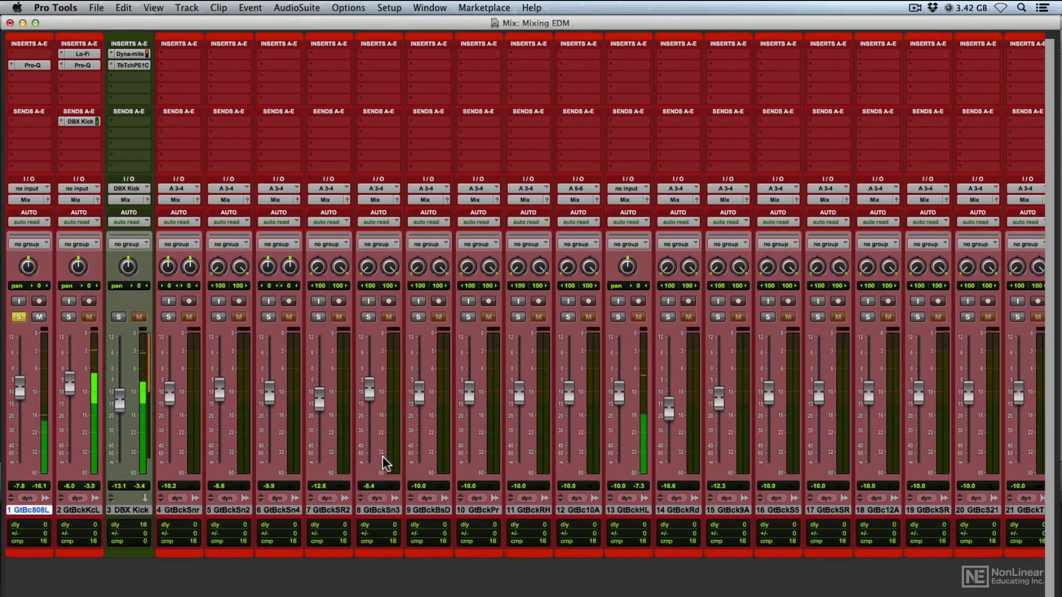
{"action": "key", "text": "space"}
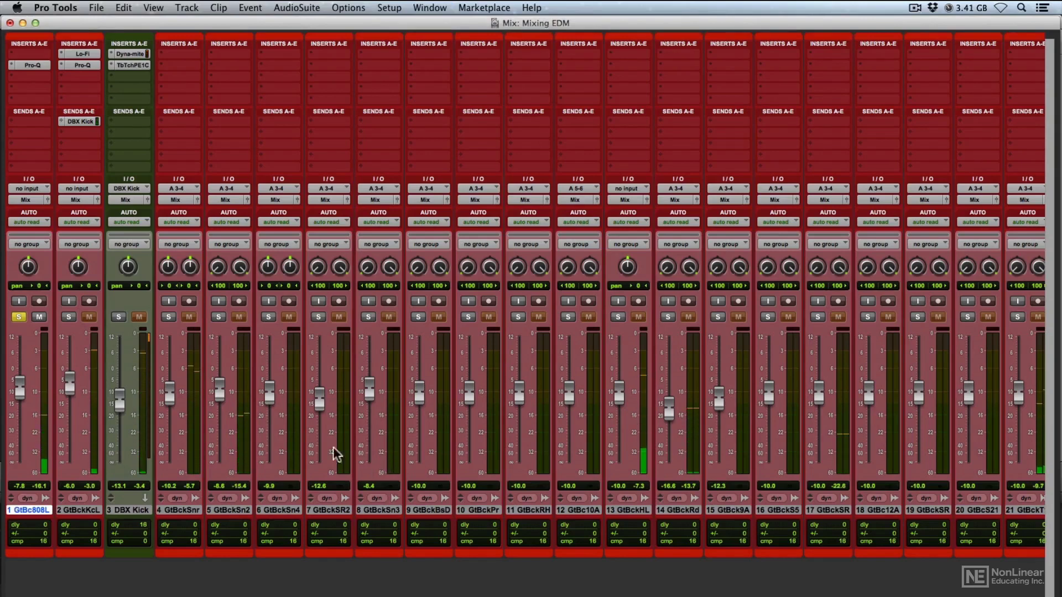
{"action": "left_click", "coordinate": [85, 53]}
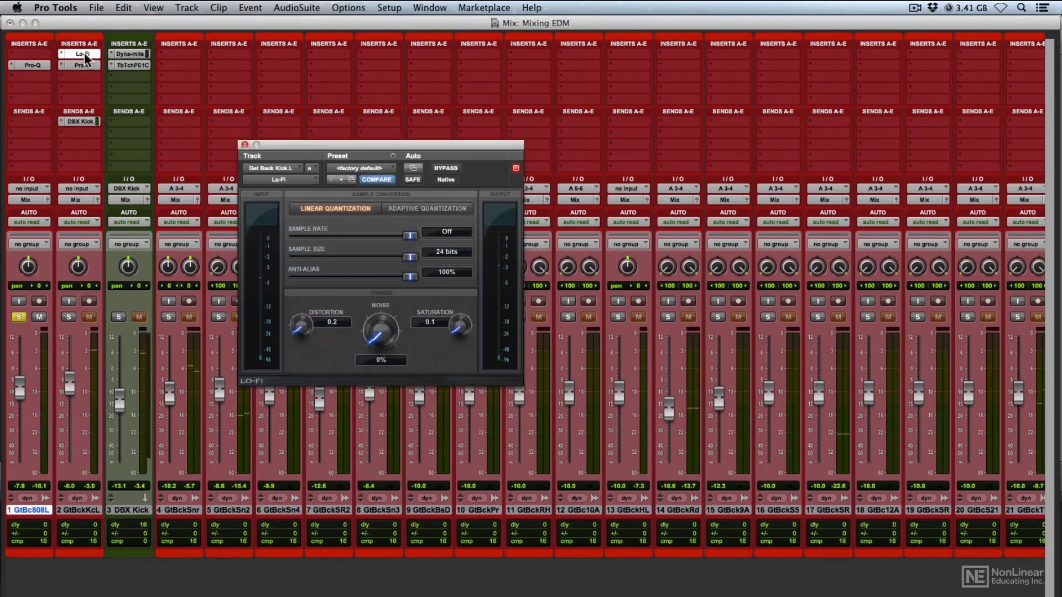
{"action": "left_click", "coordinate": [85, 53]}
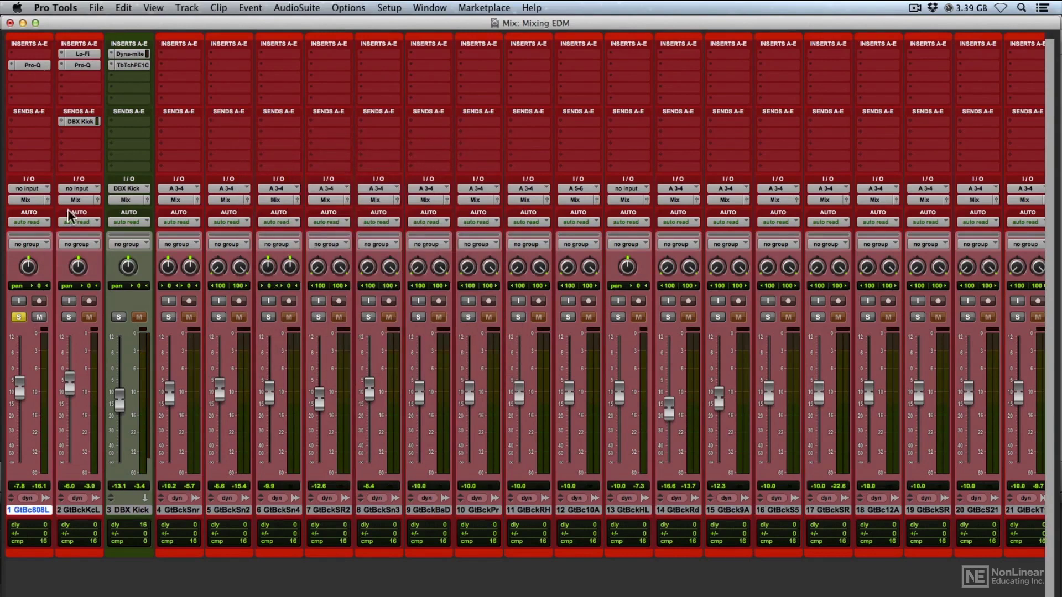
Step: Put Plugin Alliance's Vertigo VSM-3 on the 808 track's first insert slot
{"action": "left_click", "coordinate": [42, 53]}
{"action": "mouse_move", "coordinate": [111, 110]}
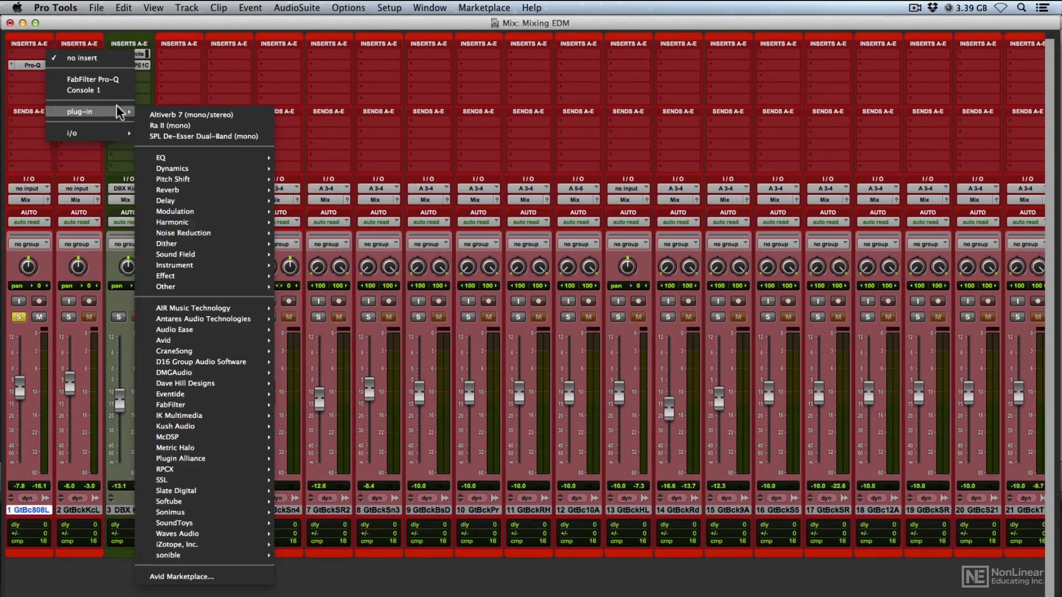
{"action": "mouse_move", "coordinate": [224, 511]}
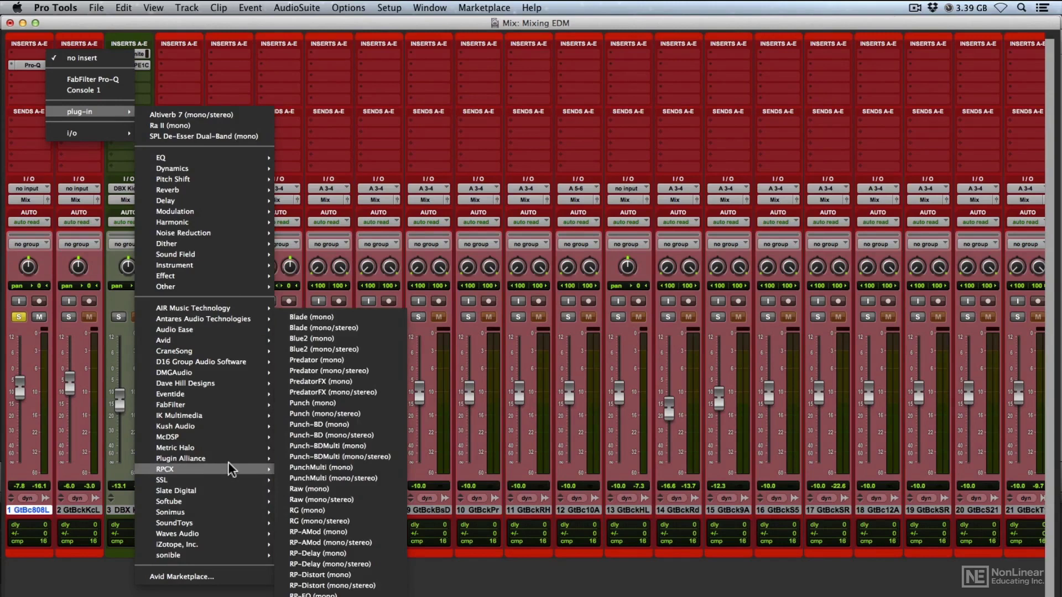
{"action": "mouse_move", "coordinate": [230, 459]}
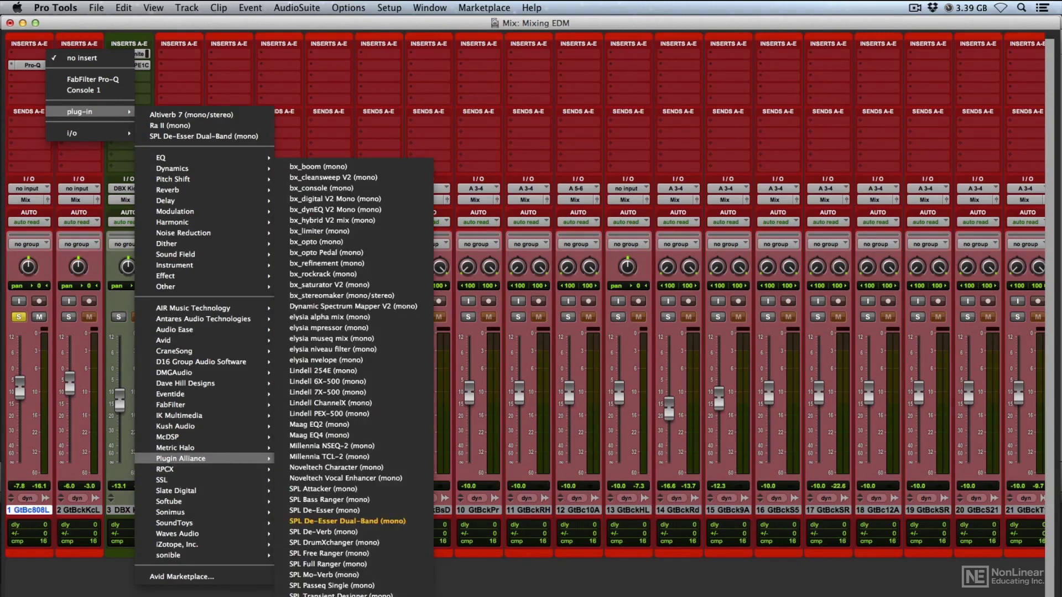
{"action": "key", "text": "Escape"}
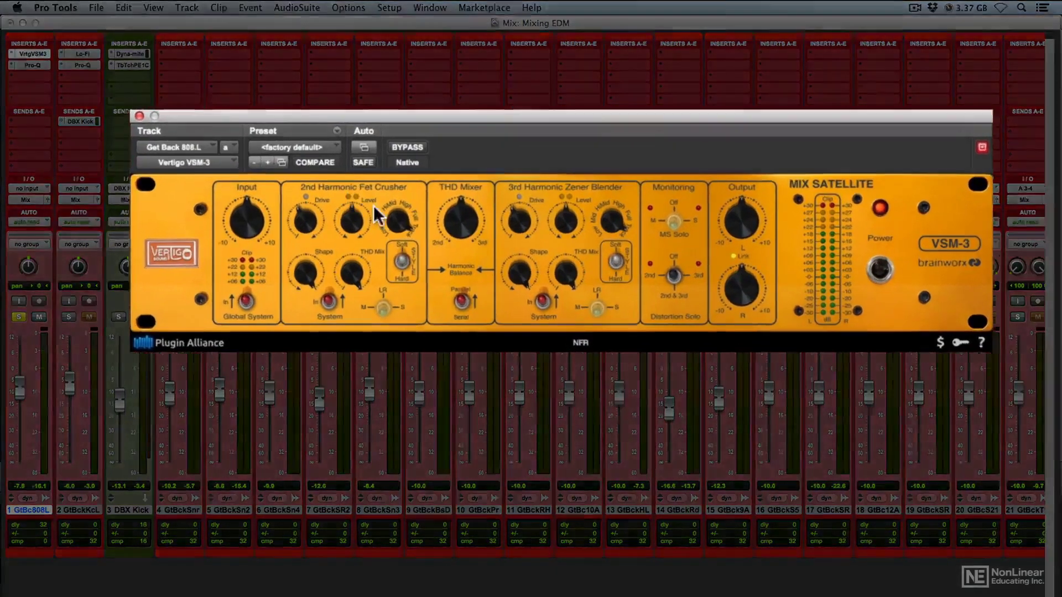
Step: Set the VSM-3's 2nd Harmonic Fet Crusher tone to High and 3rd Harmonic Zener Blender tone to Low
{"action": "mouse_move", "coordinate": [443, 236]}
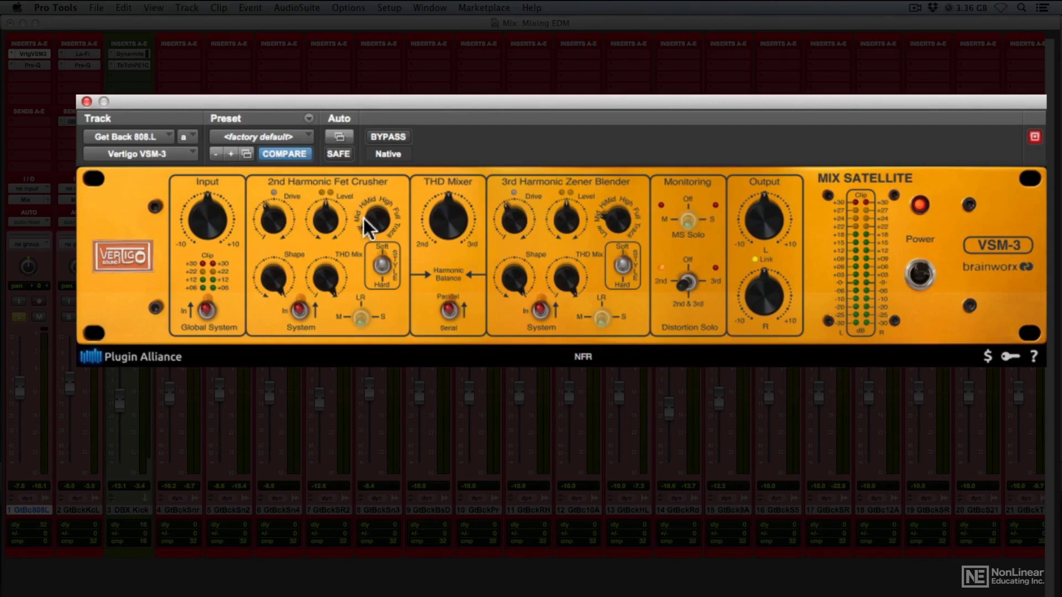
{"action": "left_click_drag", "start_coordinate": [374, 221], "coordinate": [382, 243]}
{"action": "mouse_move", "coordinate": [619, 215]}
{"action": "left_mouse_down"}
{"action": "mouse_move", "coordinate": [621, 206]}
{"action": "mouse_move", "coordinate": [614, 236]}
{"action": "mouse_move", "coordinate": [617, 216]}
{"action": "left_mouse_up"}
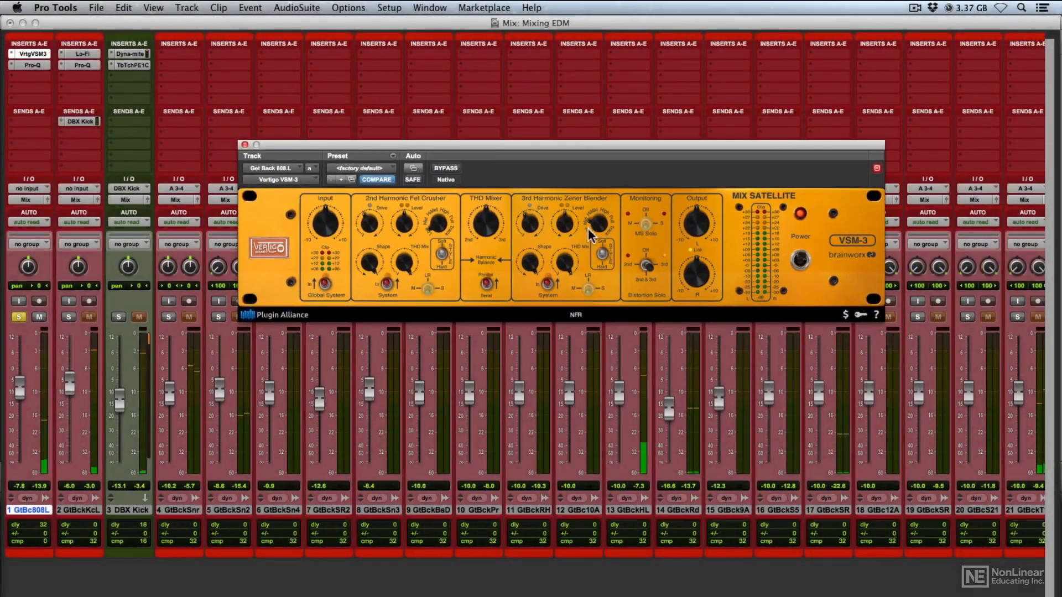
Step: Load the VSM-3's 808 preset and briefly solo the distortion signal
{"action": "left_click", "coordinate": [374, 165]}
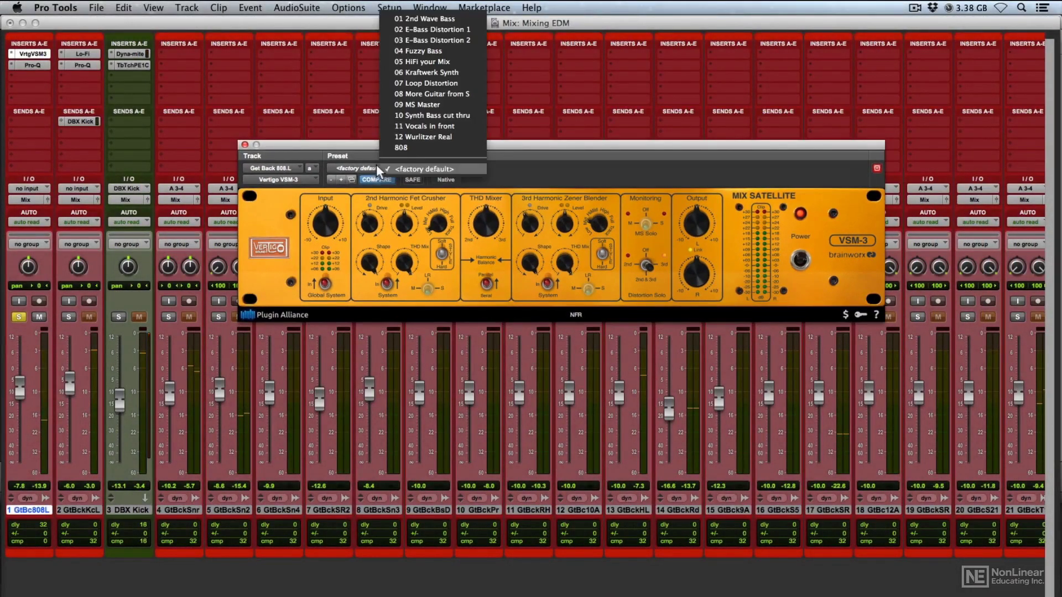
{"action": "left_click", "coordinate": [396, 149]}
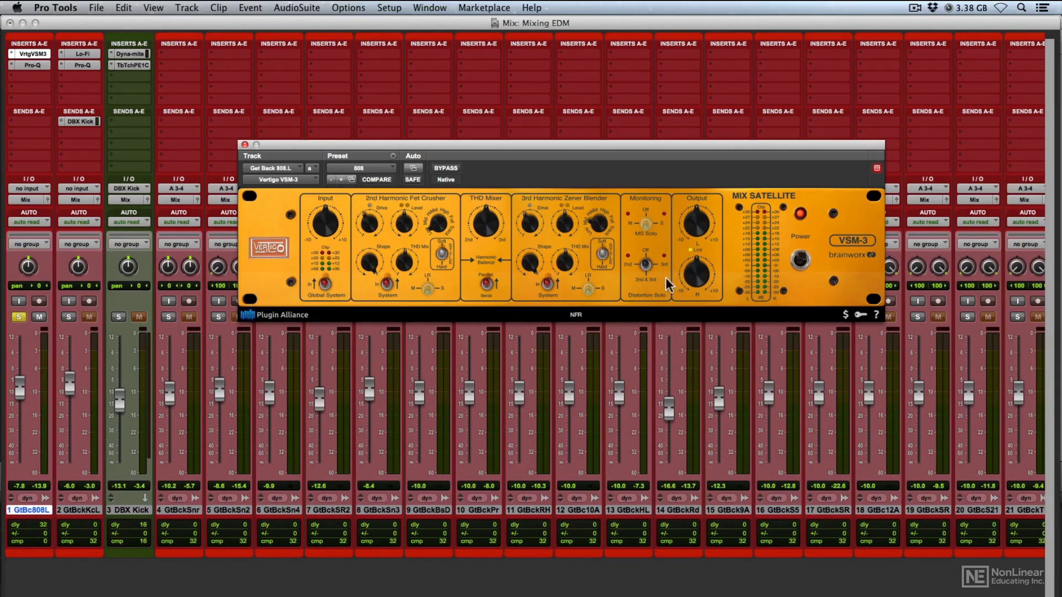
{"action": "left_click", "coordinate": [646, 263]}
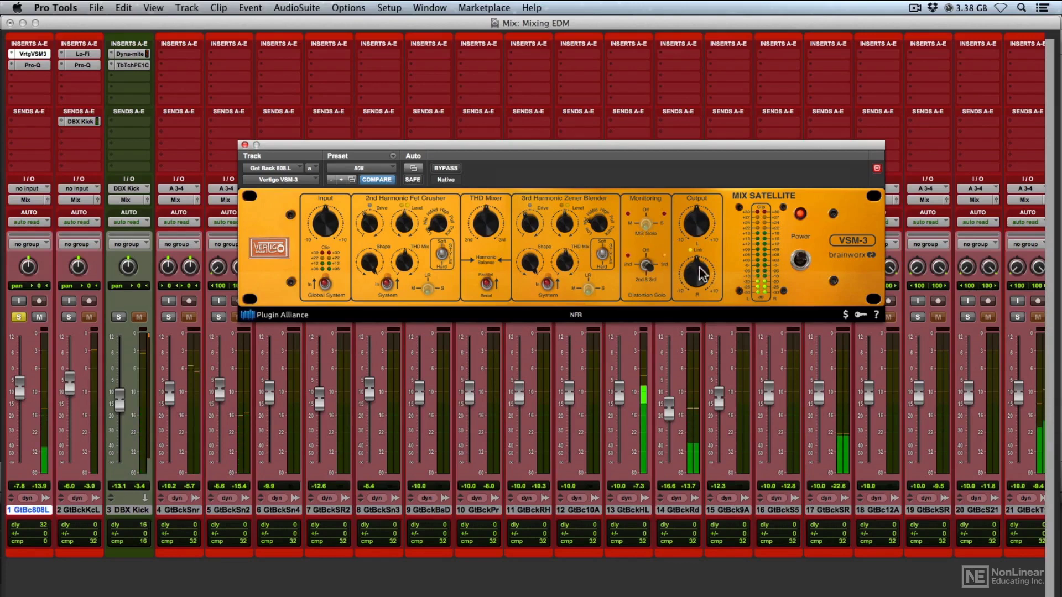
{"action": "left_click", "coordinate": [648, 263]}
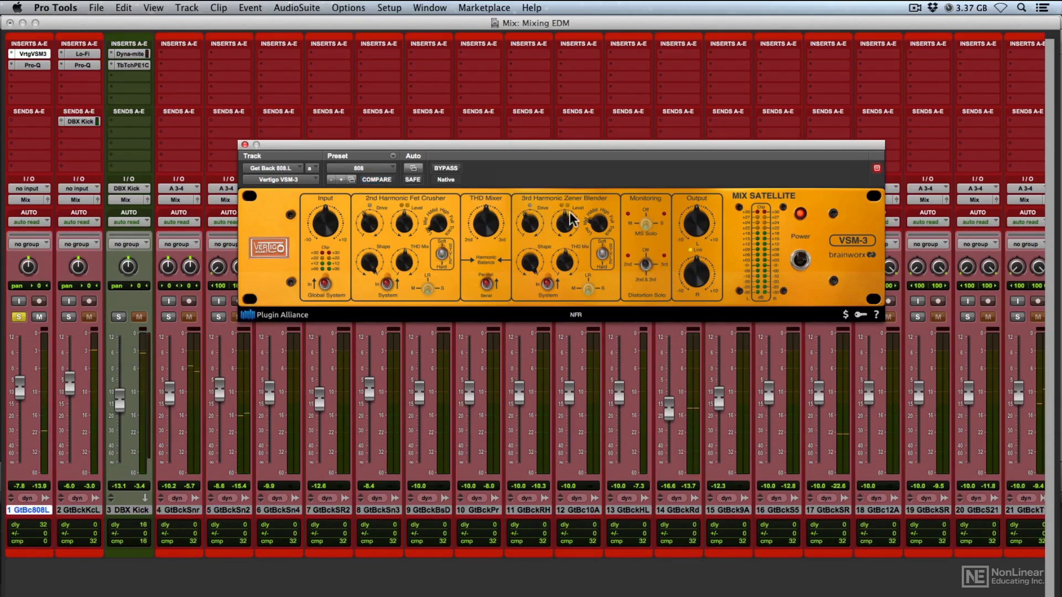
Step: Toggle the VSM-3 bypass to compare the dry 808, leaving it bypassed
{"action": "left_click", "coordinate": [440, 167]}
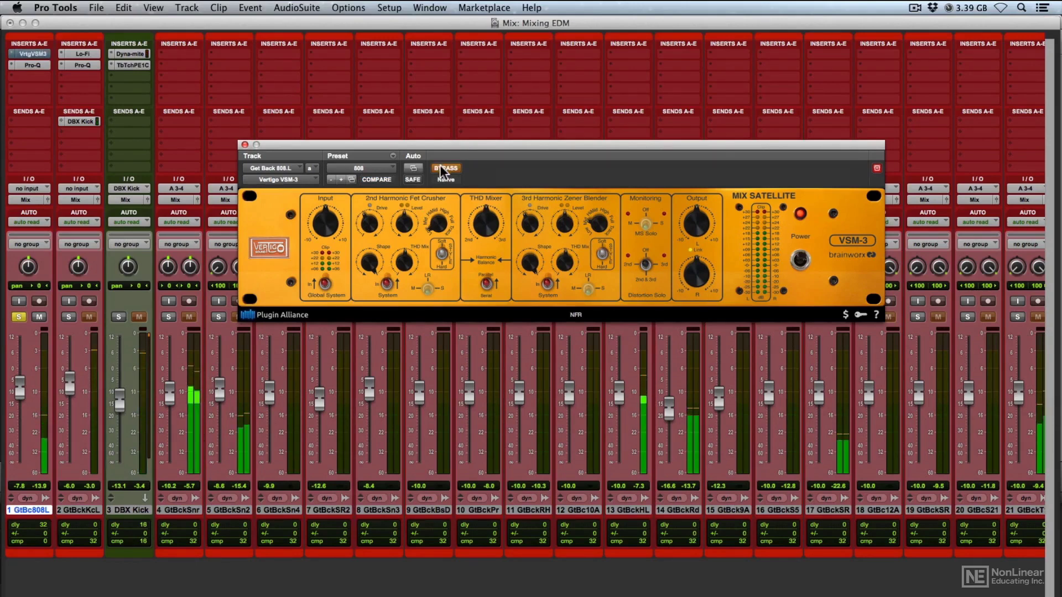
{"action": "left_click", "coordinate": [441, 168]}
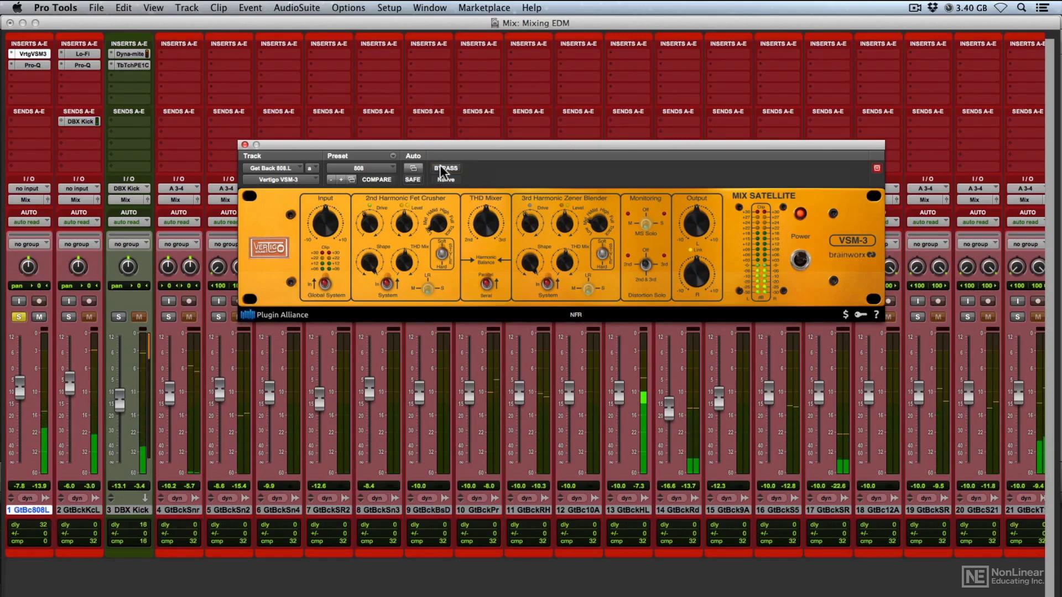
{"action": "left_click", "coordinate": [441, 168]}
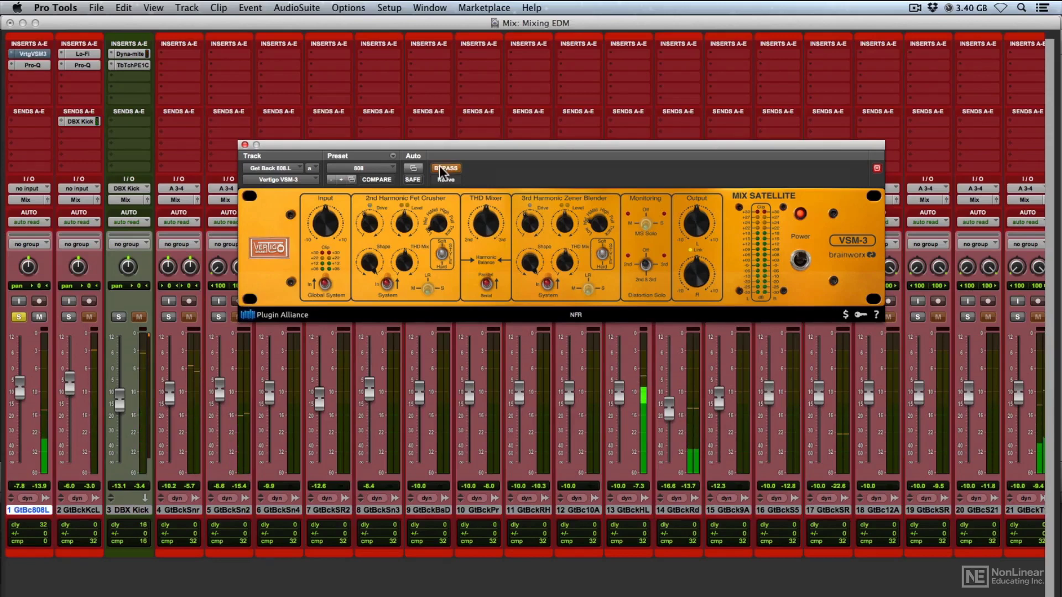
Step: Re-enable the VSM-3 and glance at the kick's Lo-Fi before returning to the VSM-3
{"action": "left_click", "coordinate": [441, 168]}
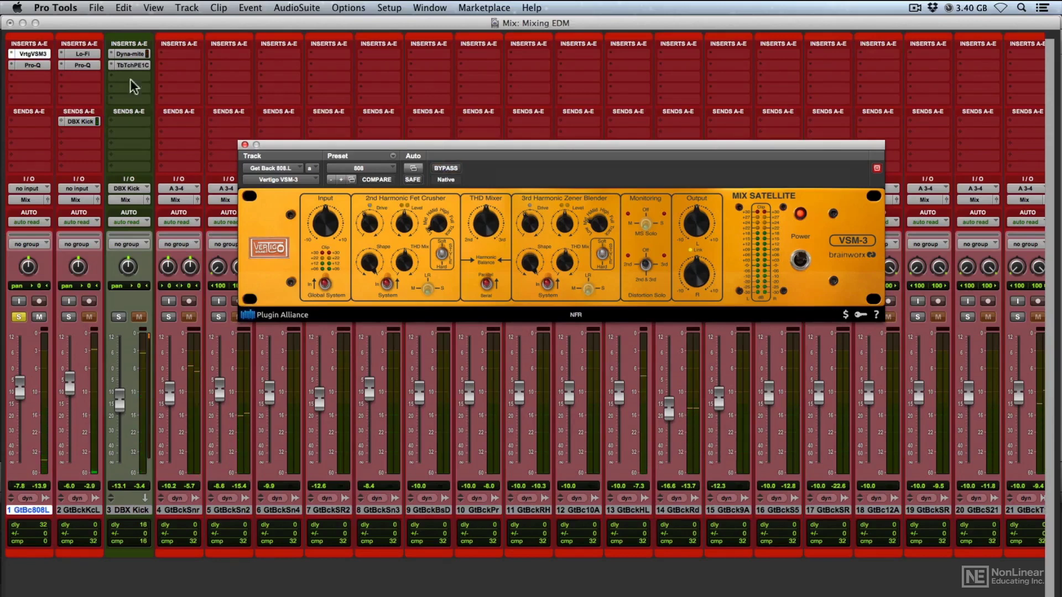
{"action": "left_click", "coordinate": [93, 54]}
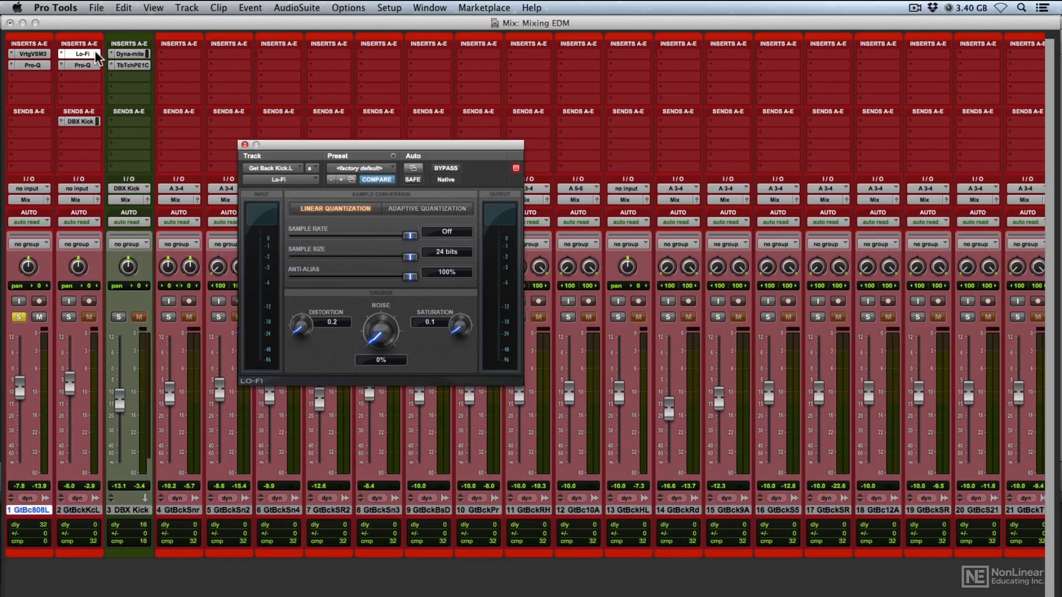
{"action": "left_click", "coordinate": [34, 54]}
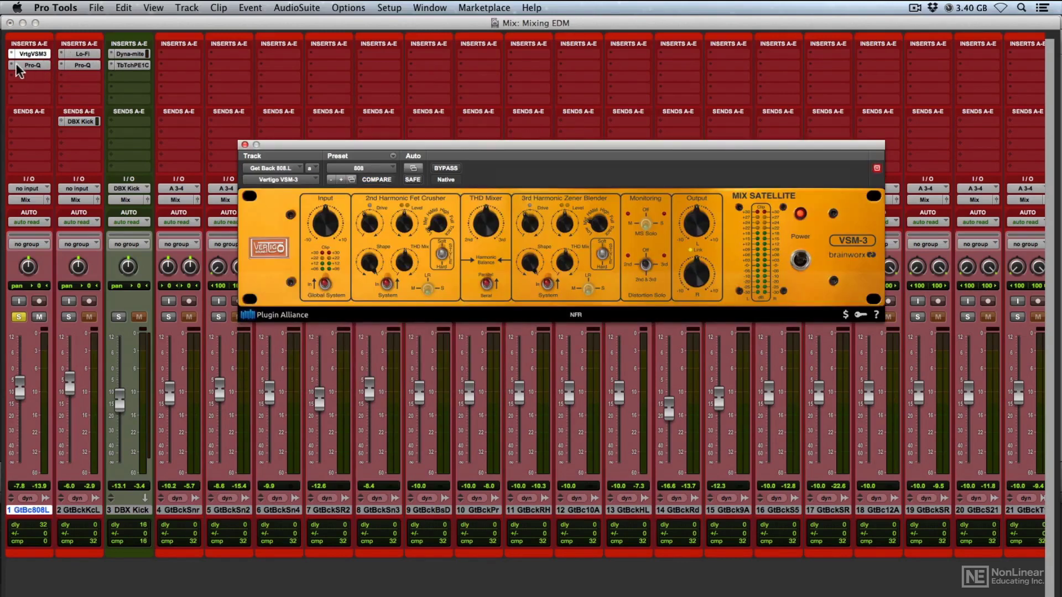
Step: Remove Pro-Q from the 808's second insert, close the VSM-3 window, and browse EQ plug-ins
{"action": "left_click", "coordinate": [11, 64]}
{"action": "mouse_move", "coordinate": [75, 66]}
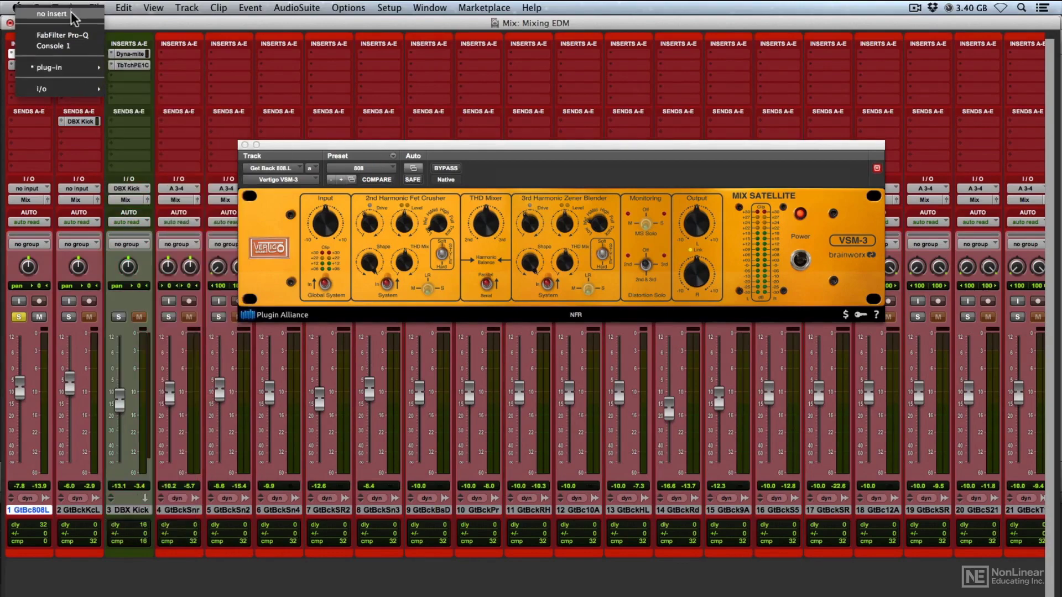
{"action": "left_click", "coordinate": [72, 15]}
{"action": "left_click", "coordinate": [245, 144]}
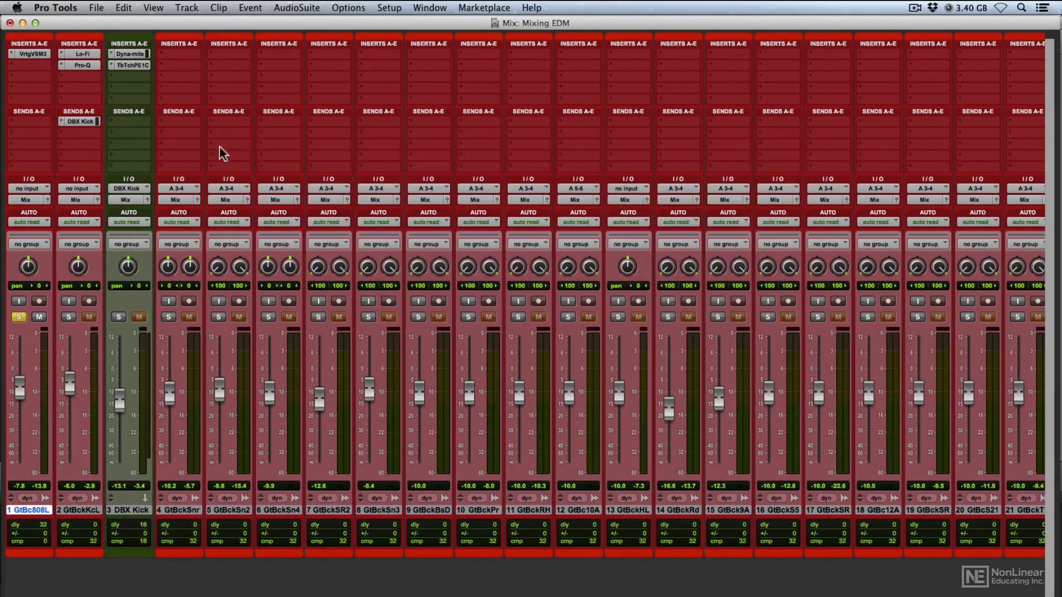
{"action": "left_click", "coordinate": [40, 64]}
{"action": "mouse_move", "coordinate": [111, 123]}
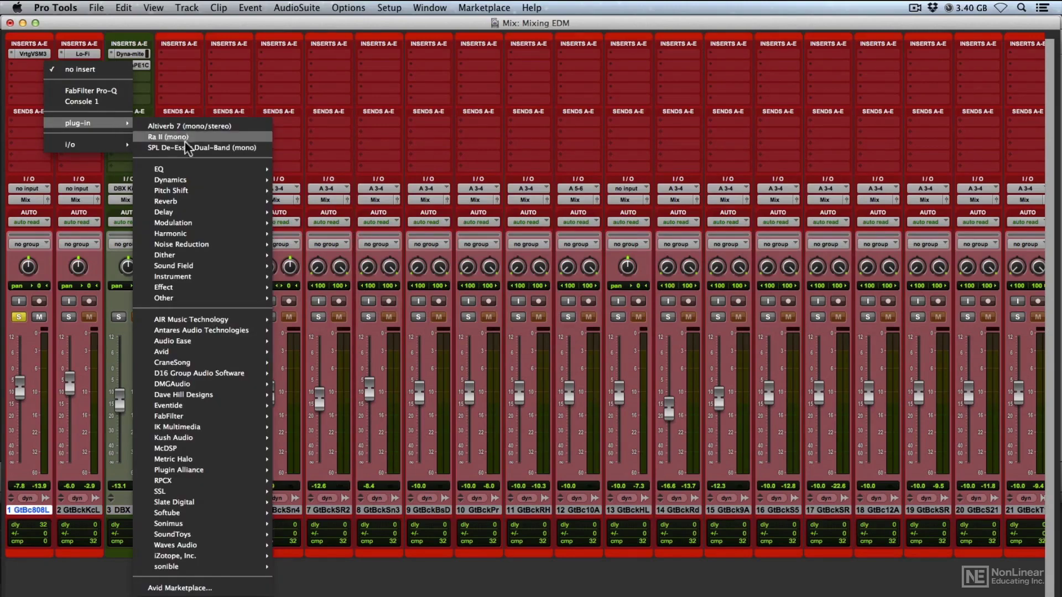
{"action": "mouse_move", "coordinate": [188, 169]}
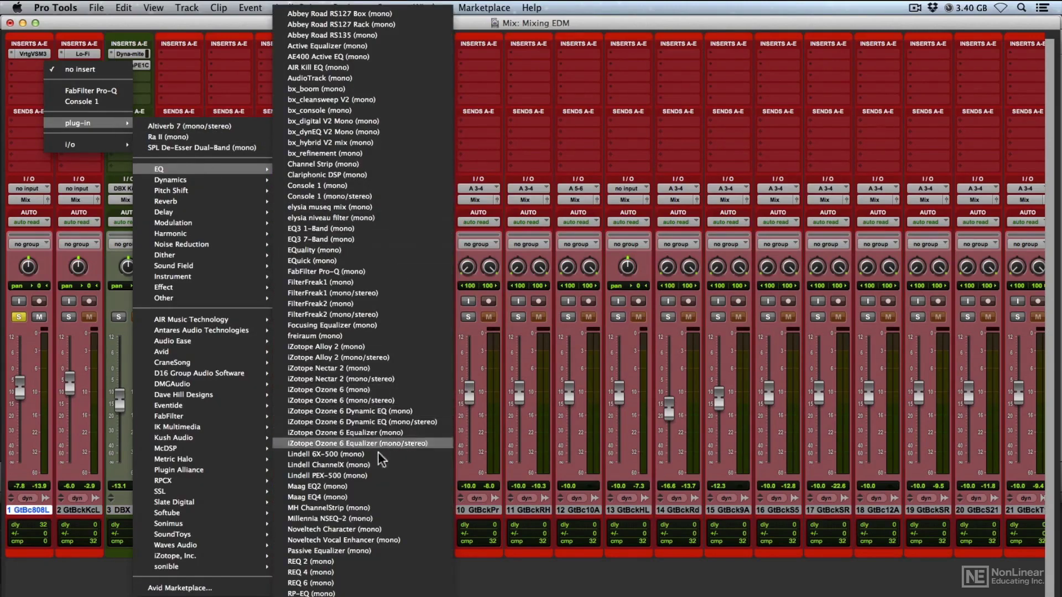
Step: Add Maag EQ2 to the 808 track, load its 808 preset, and set LMF gain to 5.0
{"action": "left_click", "coordinate": [376, 487]}
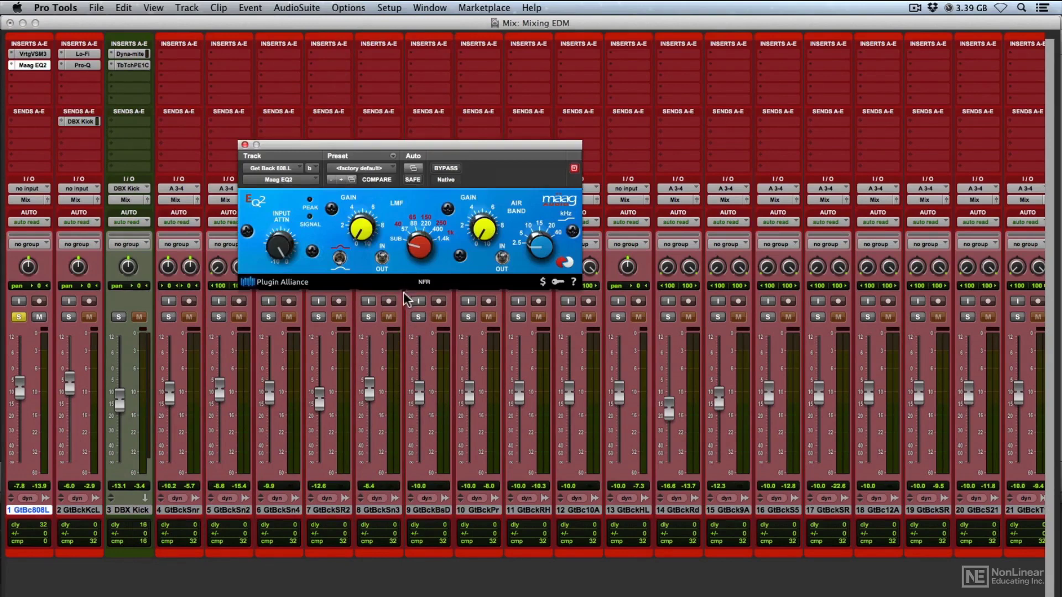
{"action": "left_click", "coordinate": [396, 163]}
{"action": "left_click", "coordinate": [416, 149]}
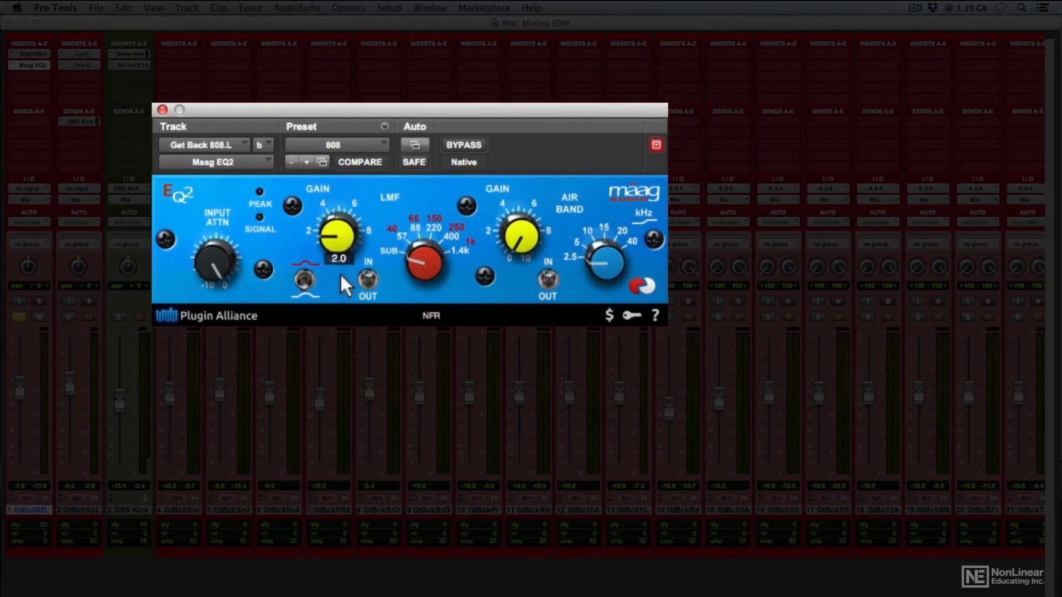
{"action": "left_click_drag", "start_coordinate": [339, 241], "coordinate": [344, 239]}
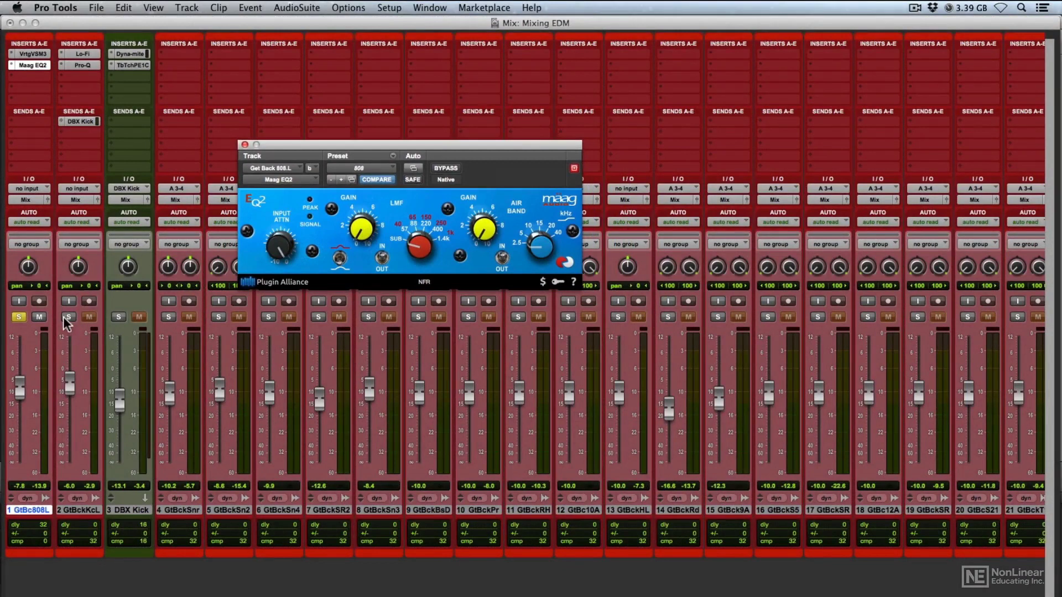
{"action": "left_click", "coordinate": [65, 316]}
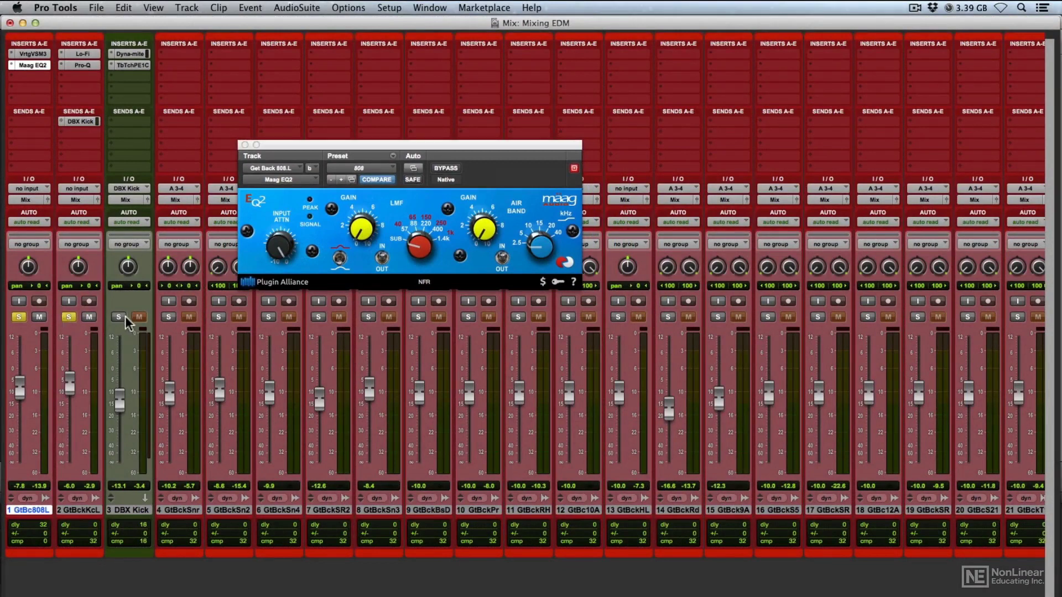
{"action": "left_click", "coordinate": [362, 235]}
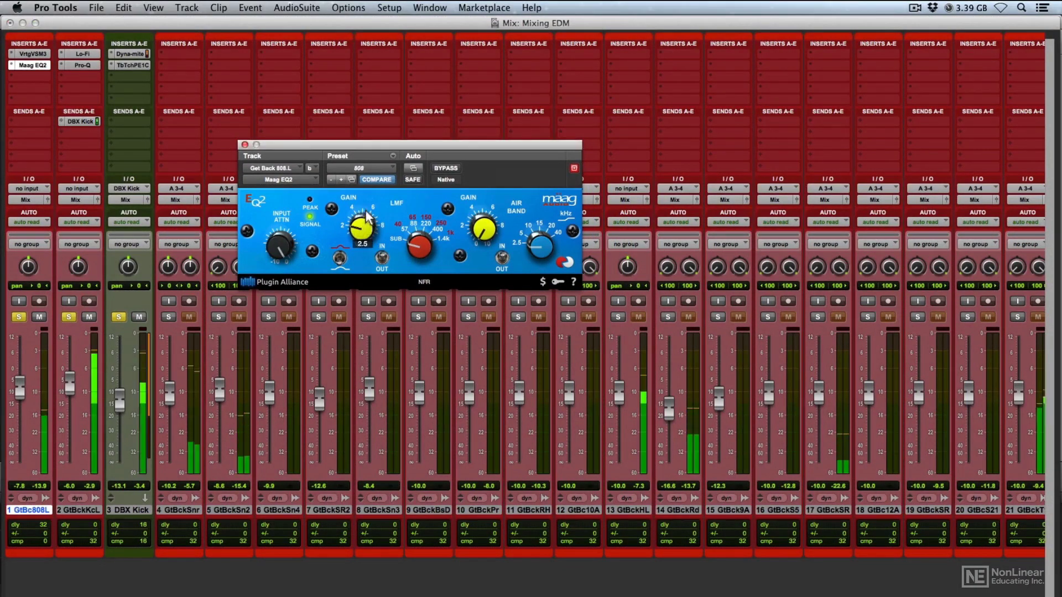
{"action": "left_click_drag", "start_coordinate": [371, 193], "coordinate": [371, 189]}
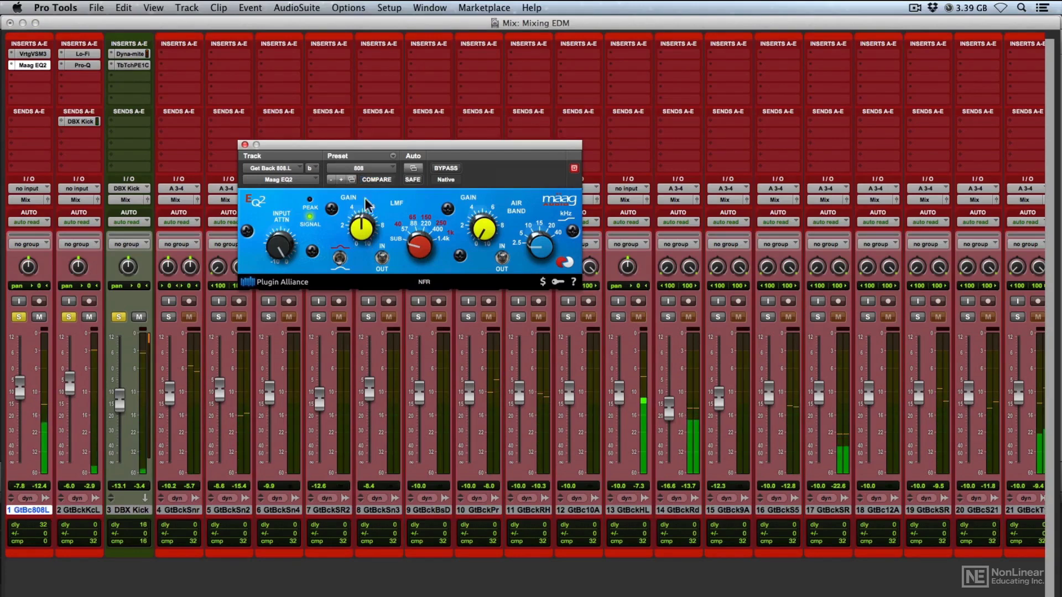
Step: Raise the 808 fader to -6.8, A/B the Maag EQ2 bypass, then close its window
{"action": "left_click", "coordinate": [19, 391]}
{"action": "left_click_drag", "start_coordinate": [19, 391], "coordinate": [20, 390]}
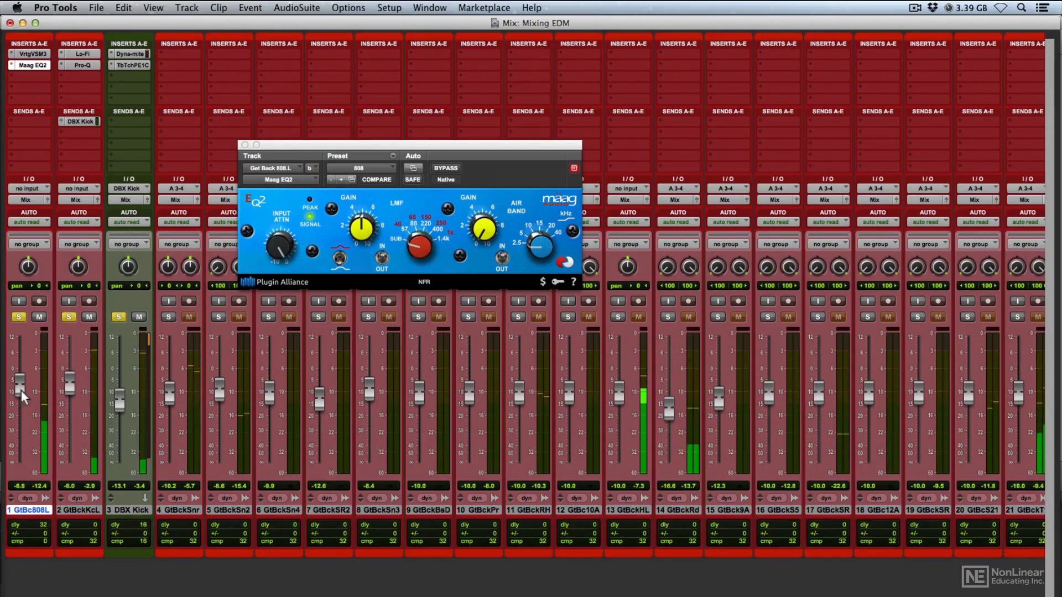
{"action": "left_click", "coordinate": [450, 168]}
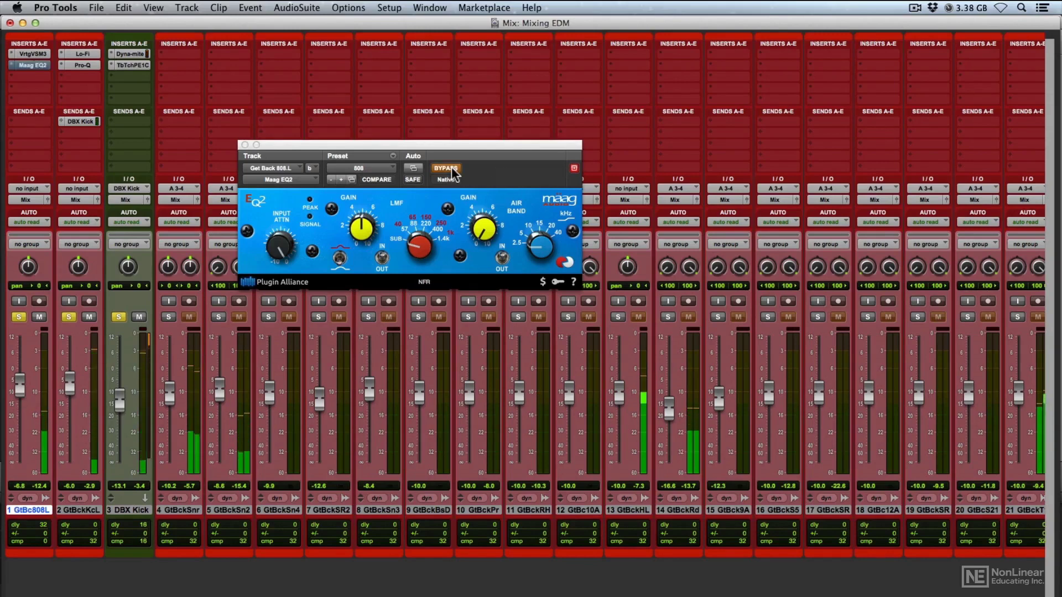
{"action": "left_click", "coordinate": [451, 168]}
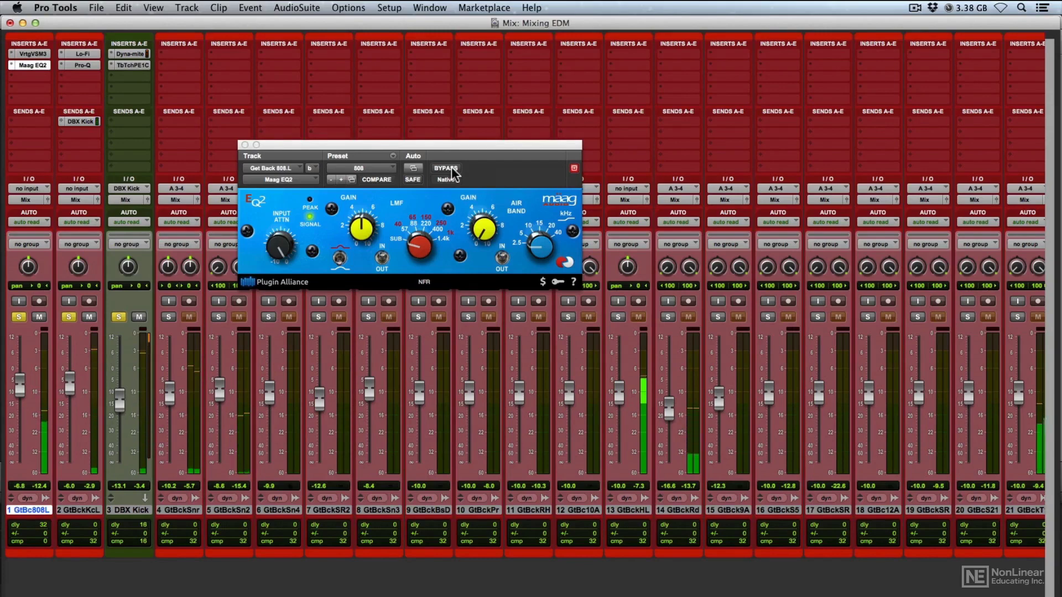
{"action": "left_click", "coordinate": [246, 144]}
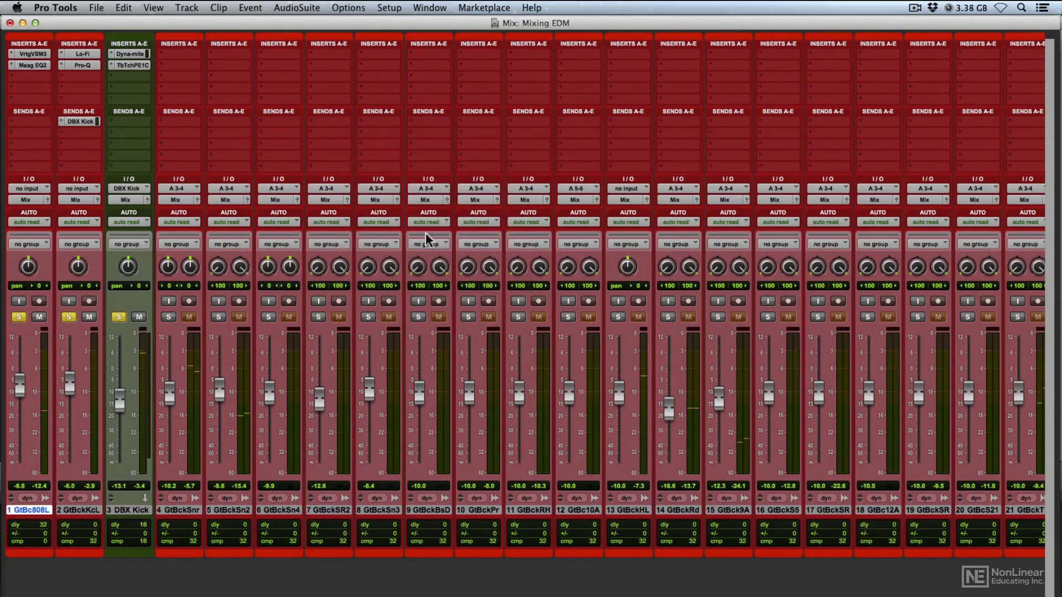
Step: Add stereo iZotope Insight to the OG Mix track and maximize its Spectrum Analyzer
{"action": "scroll", "coordinate": [436, 247], "scroll_direction": "right", "scroll_amount": 15}
{"action": "scroll", "coordinate": [436, 246], "scroll_direction": "right", "scroll_amount": 10}
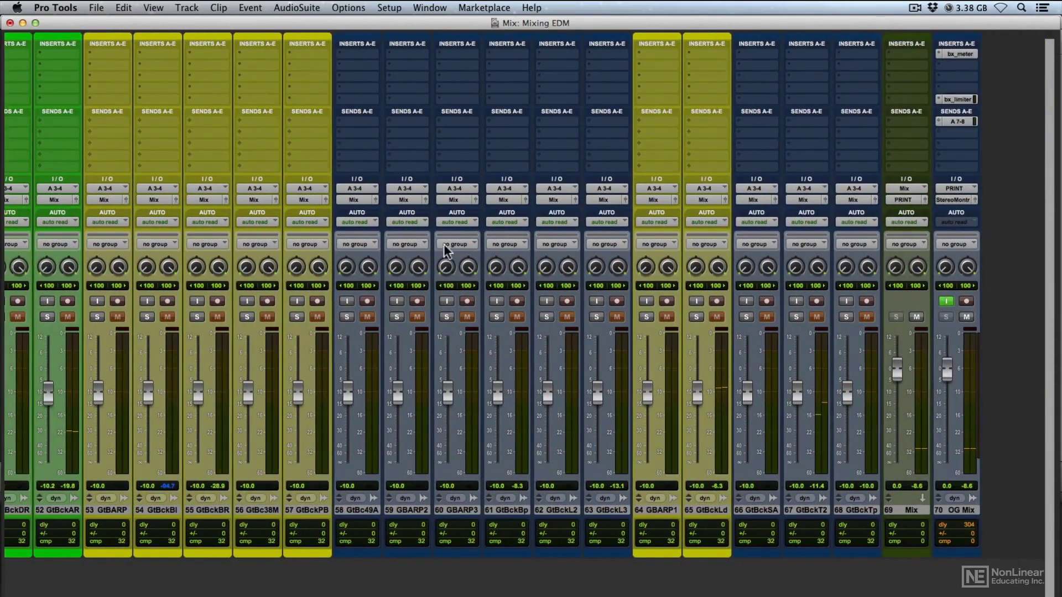
{"action": "left_click", "coordinate": [941, 62]}
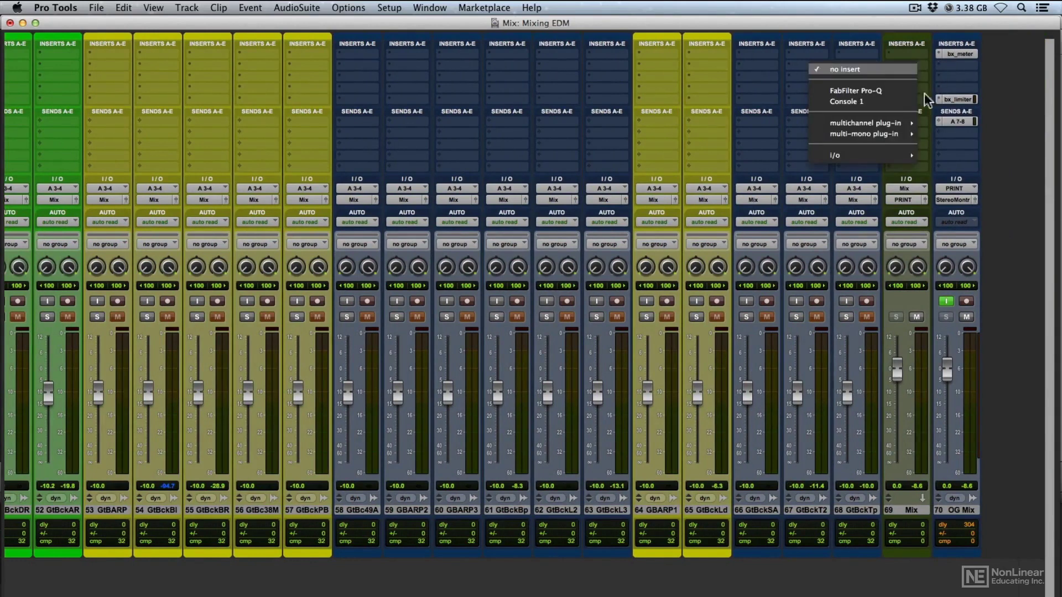
{"action": "mouse_move", "coordinate": [903, 121]}
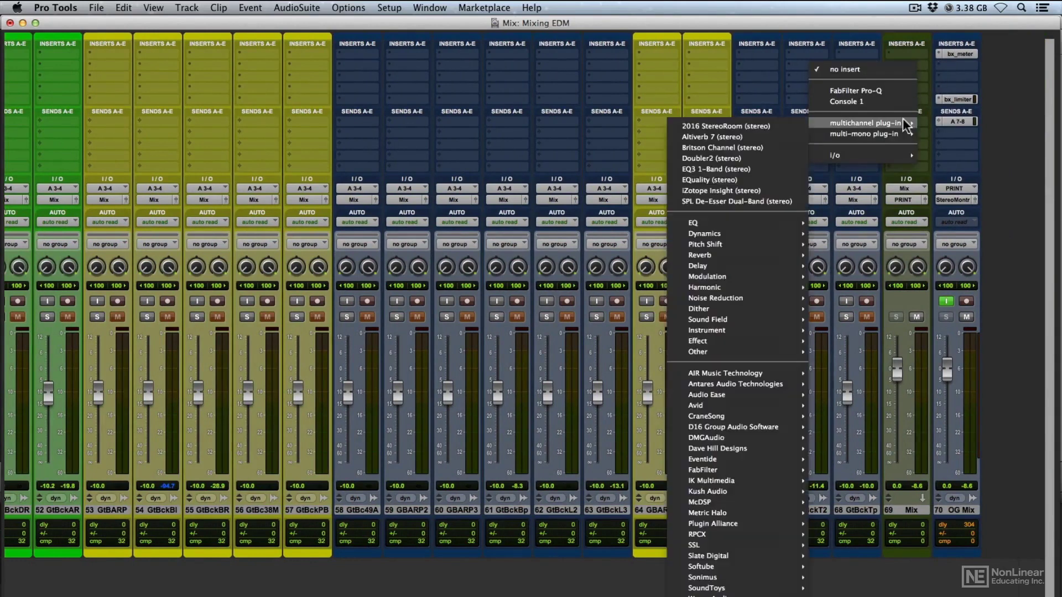
{"action": "left_click", "coordinate": [758, 191]}
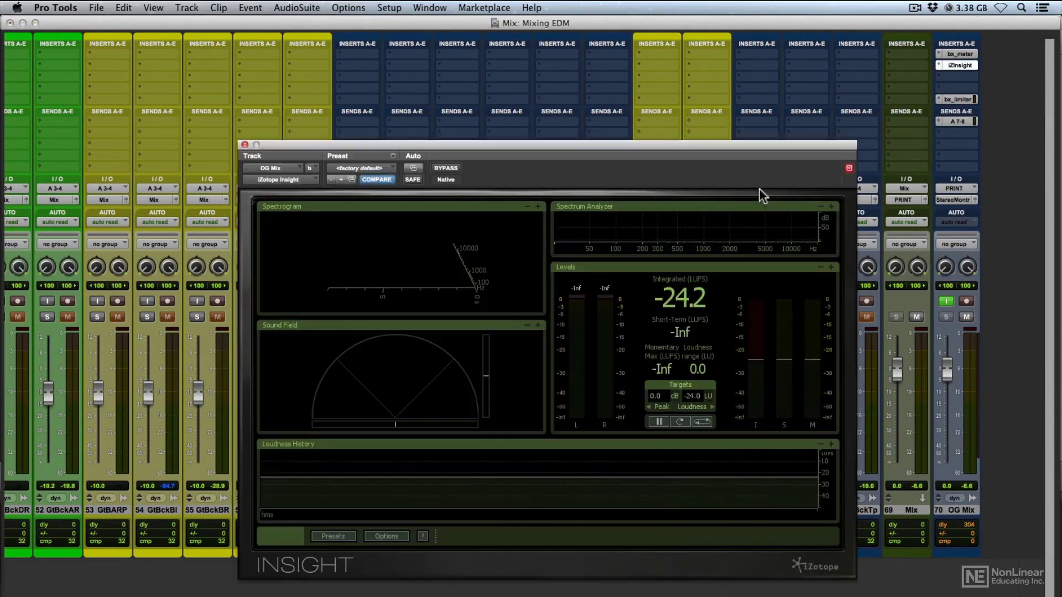
{"action": "left_click", "coordinate": [830, 207]}
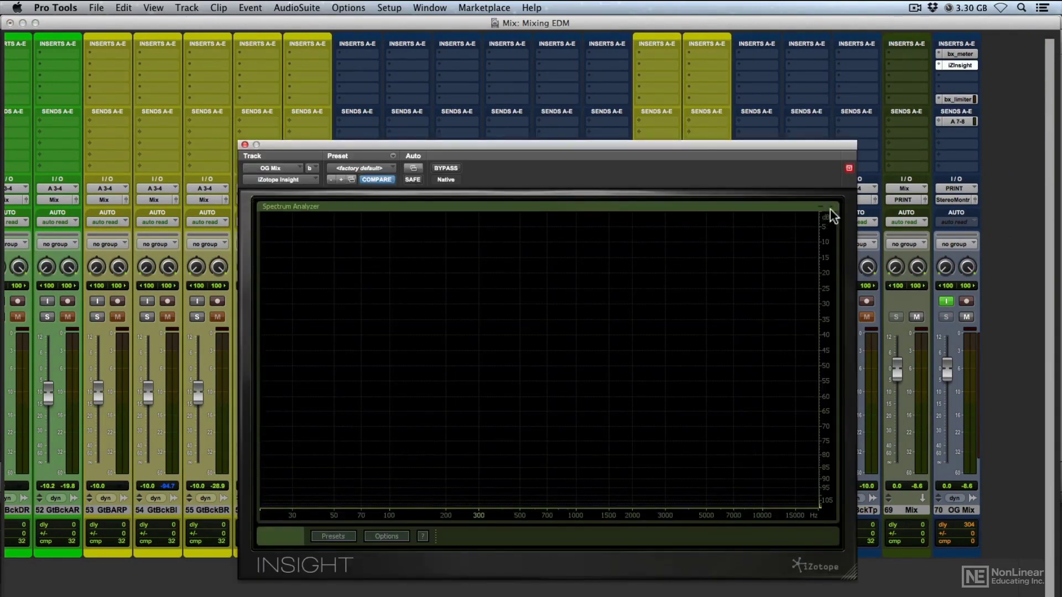
Step: Move the Insight window higher and play the mix through it, then stop
{"action": "scroll", "coordinate": [184, 313], "scroll_direction": "left", "scroll_amount": 20}
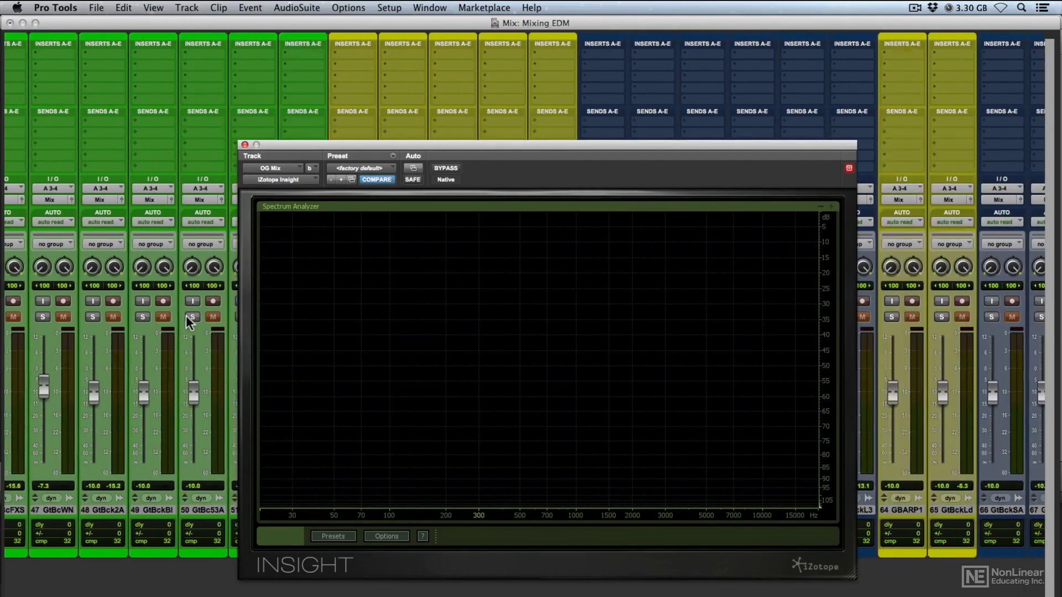
{"action": "scroll", "coordinate": [184, 317], "scroll_direction": "left", "scroll_amount": 13}
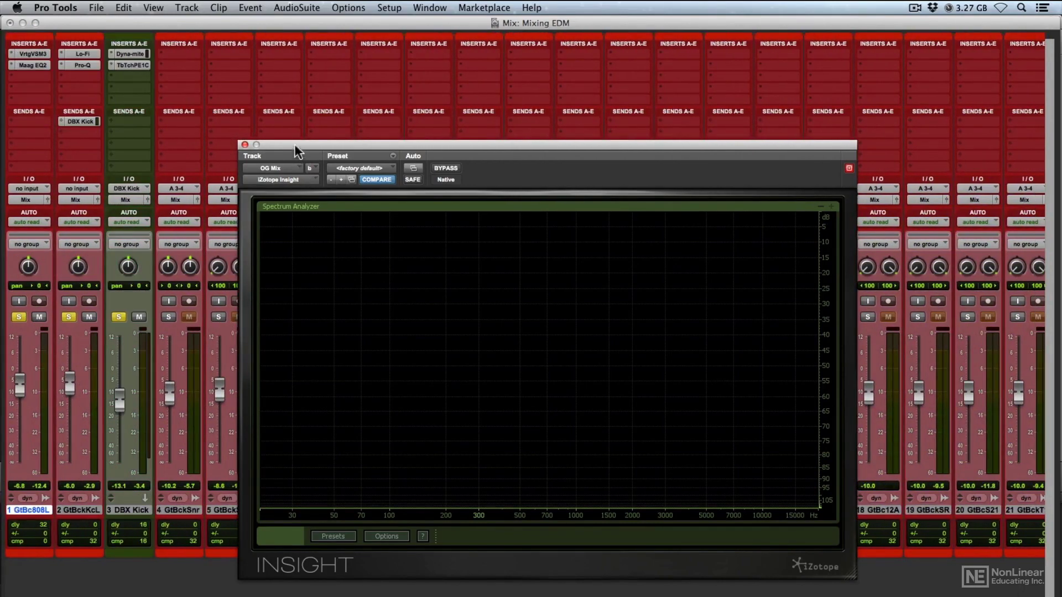
{"action": "left_click_drag", "start_coordinate": [294, 144], "coordinate": [286, 98]}
{"action": "key", "text": "space"}
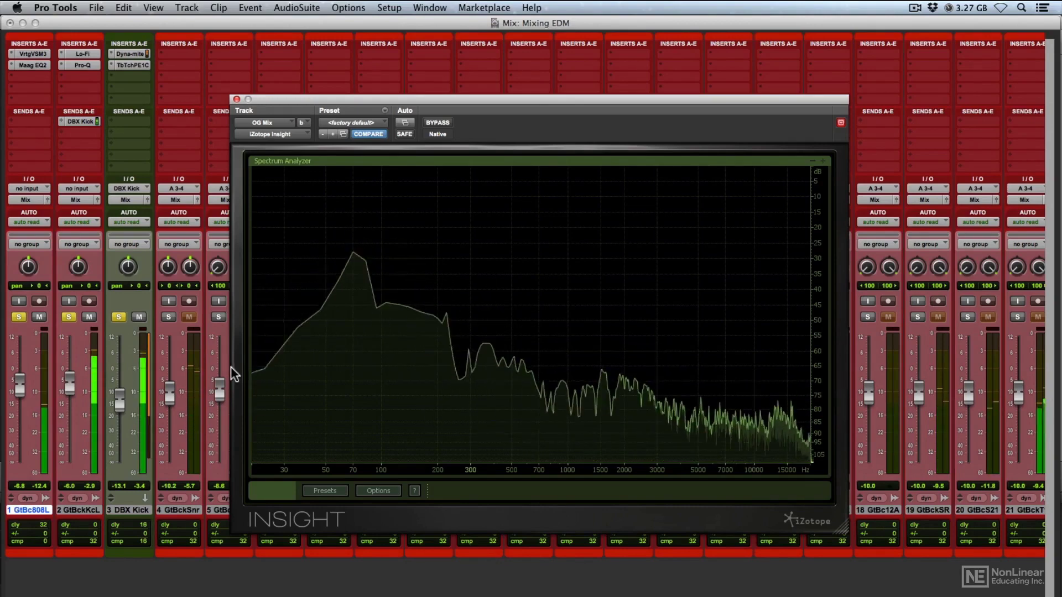
{"action": "key", "text": "space"}
{"action": "left_click", "coordinate": [396, 491]}
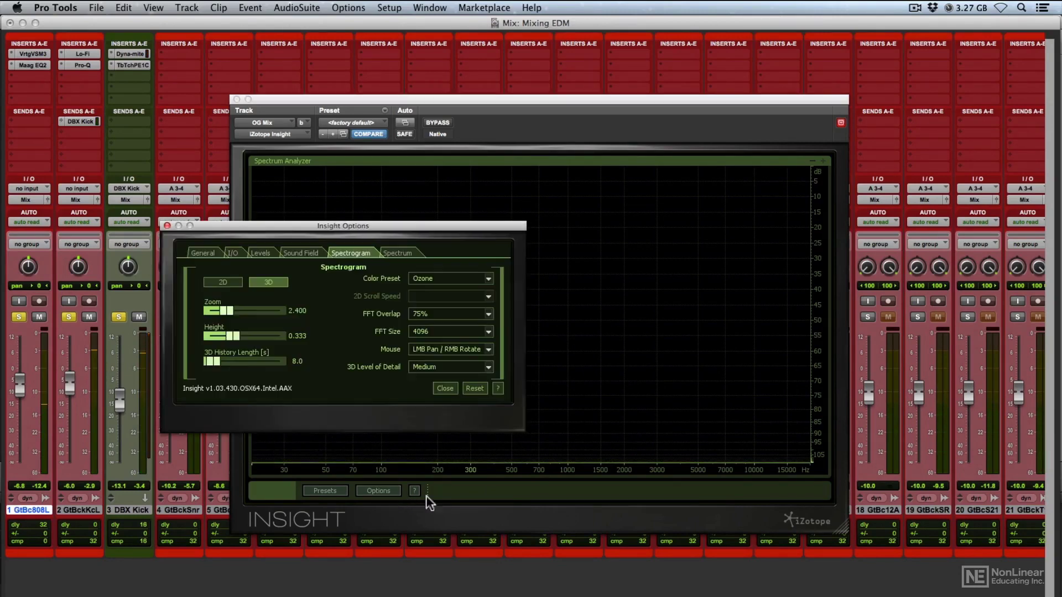
{"action": "left_click", "coordinate": [388, 258]}
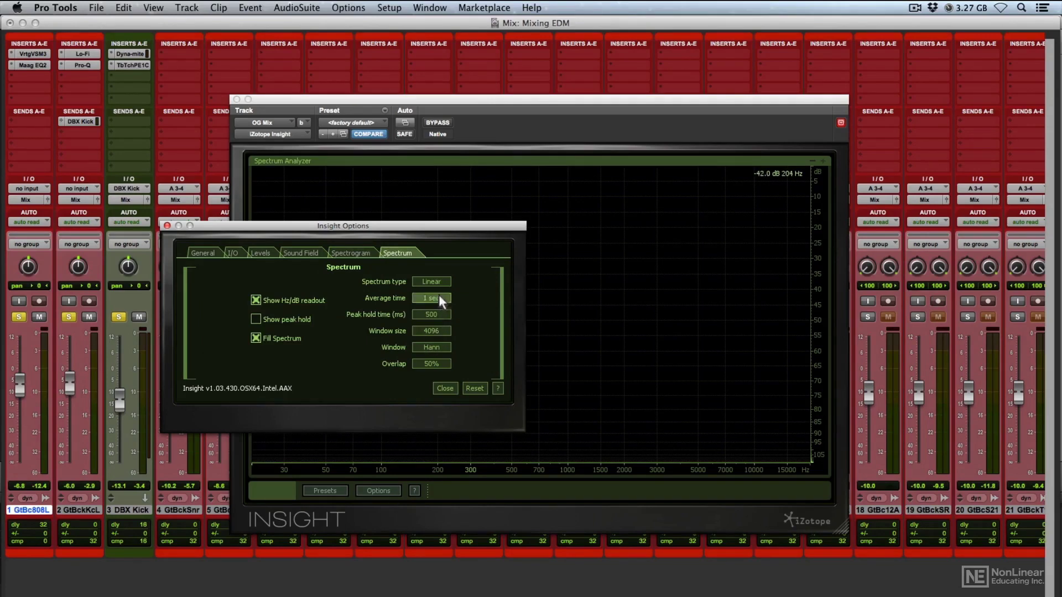
{"action": "left_click", "coordinate": [451, 390]}
{"action": "key", "text": "space"}
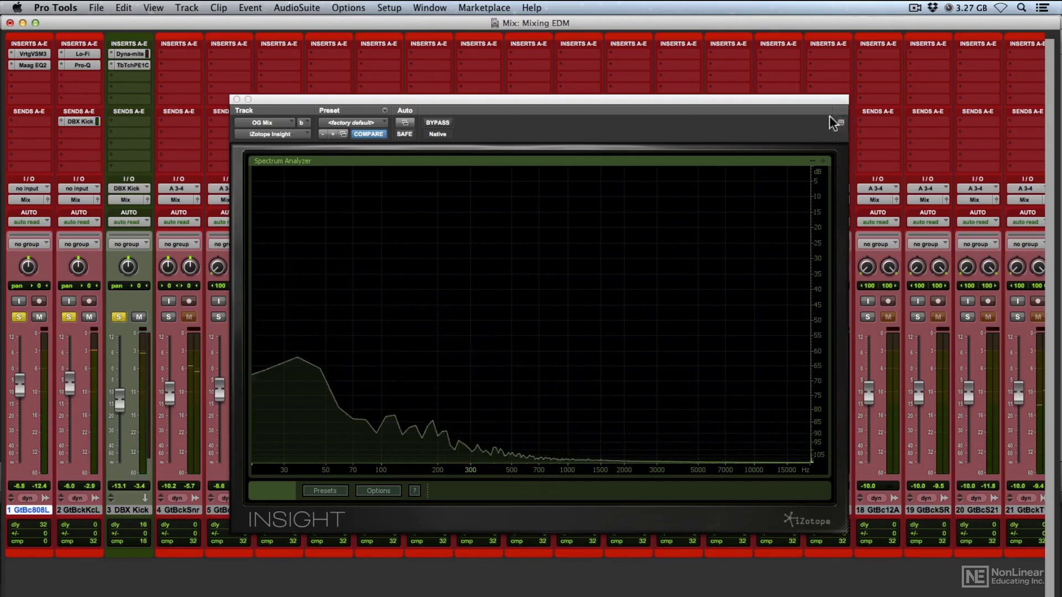
Step: Move Insight up and right, then play the 808 with its VSM-3 and Maag EQ2 bypassed
{"action": "left_click_drag", "start_coordinate": [808, 101], "coordinate": [858, 87]}
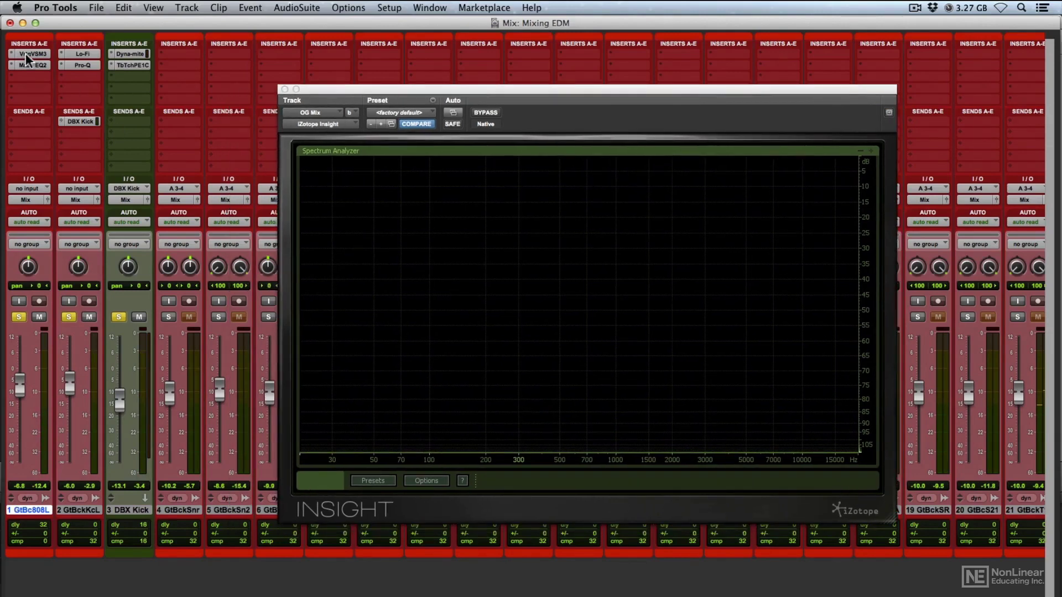
{"action": "key", "text": "shift+a"}
{"action": "key", "text": "space"}
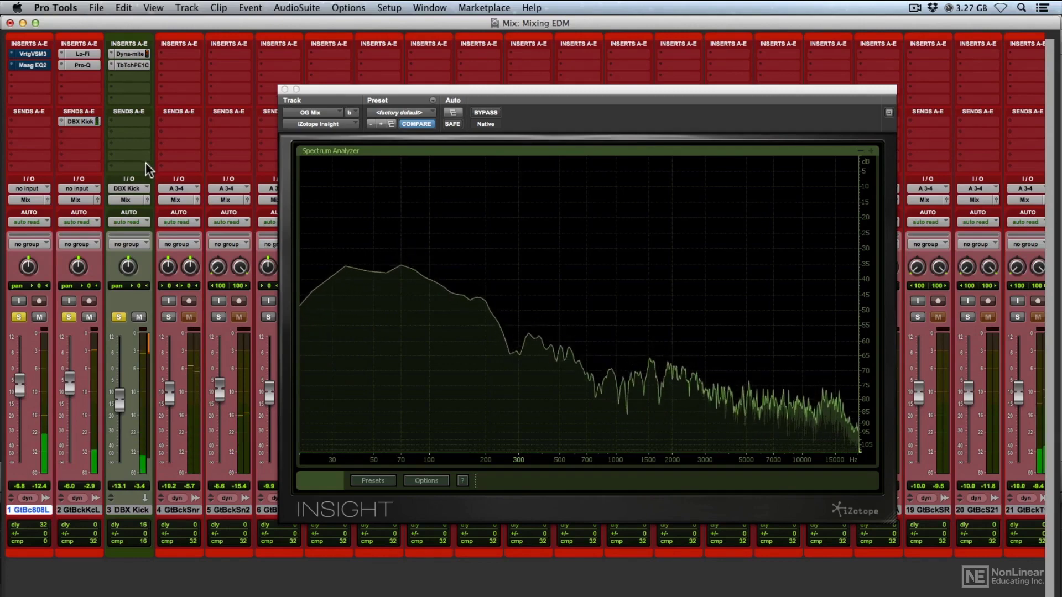
{"action": "mouse_move", "coordinate": [407, 293]}
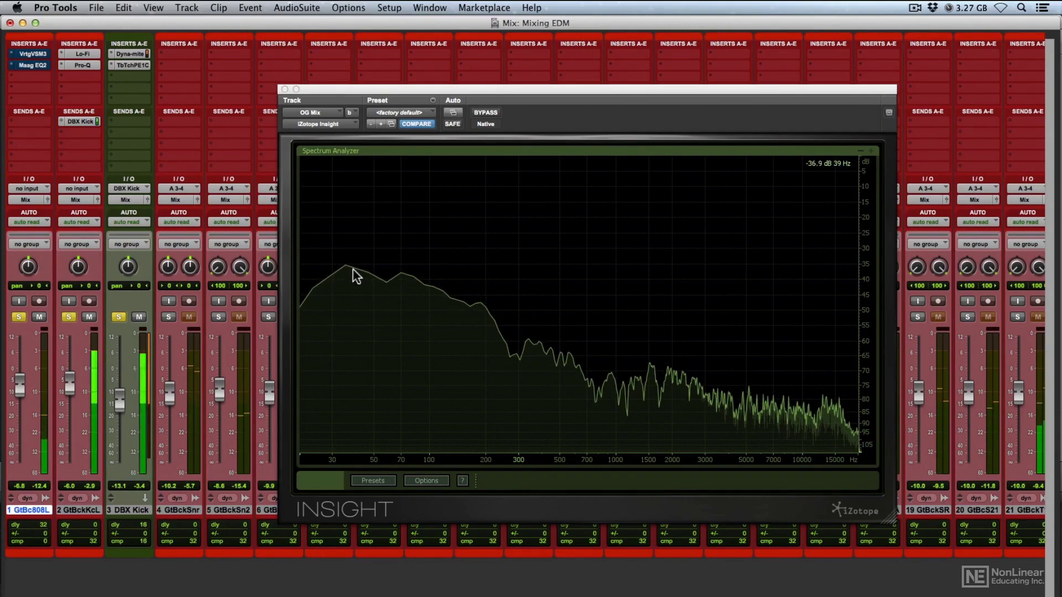
{"action": "key", "text": "space"}
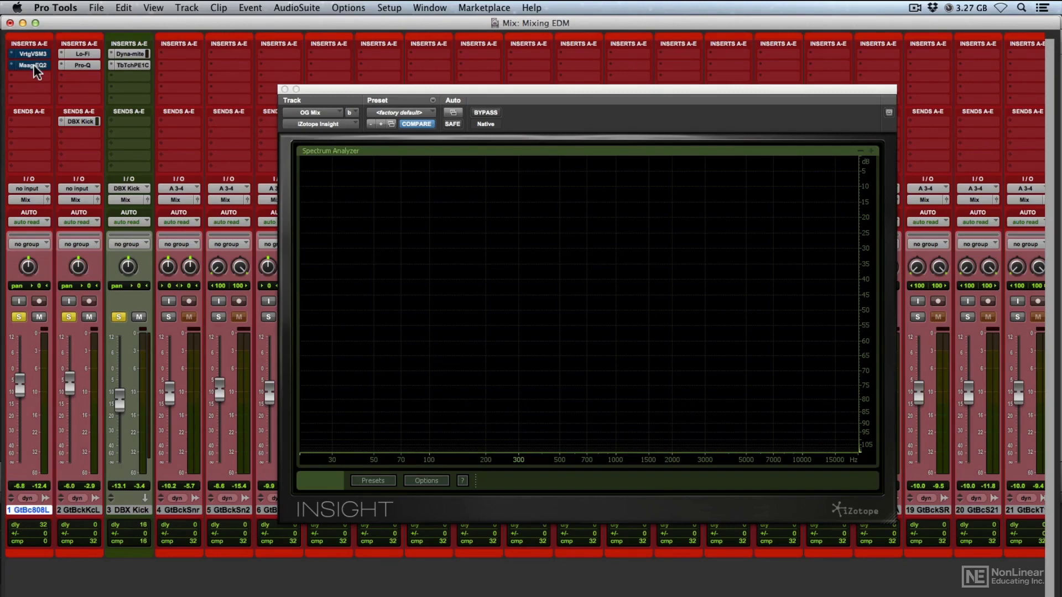
Step: Re-enable the 808's inserts, play and stop, then close the Insight window
{"action": "key", "text": "shift+s"}
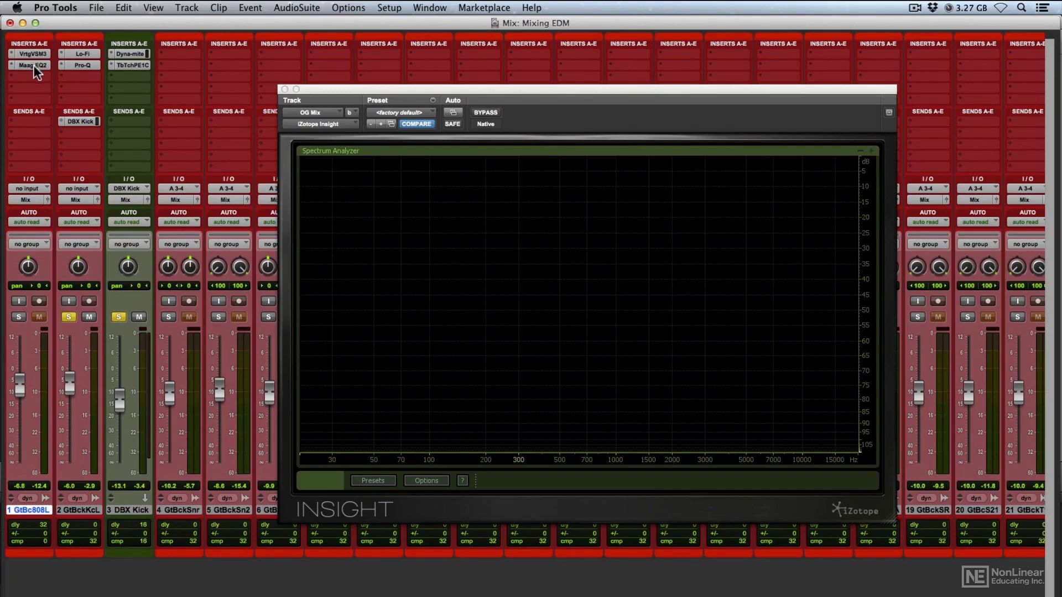
{"action": "key", "text": "space"}
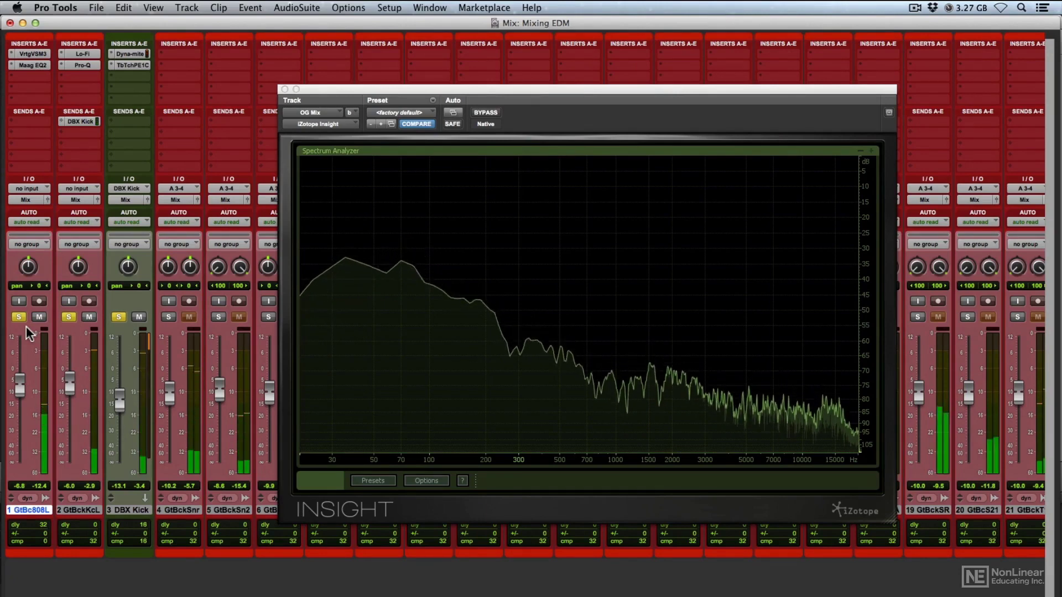
{"action": "key", "text": "space"}
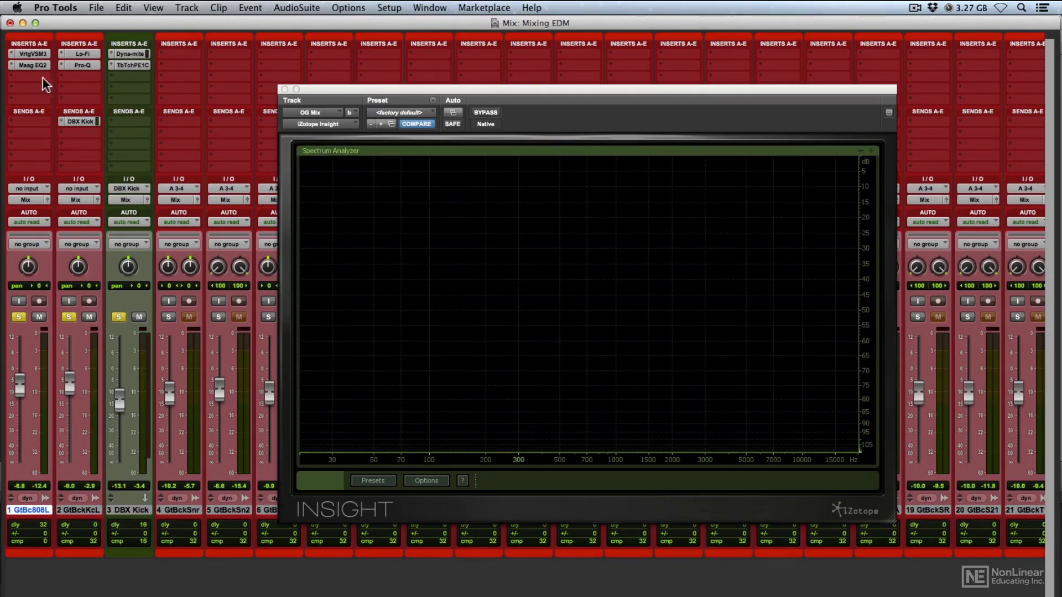
{"action": "left_click", "coordinate": [285, 89]}
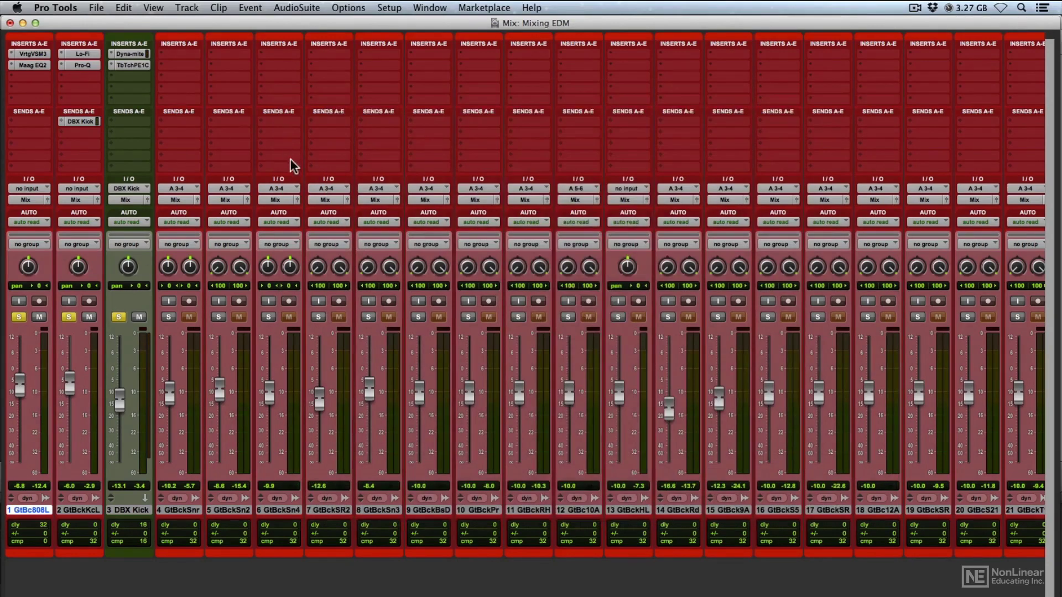
Step: Insert Eventide Omnipressor on the 808 track with the 808 SC preset and reposition its window
{"action": "left_click", "coordinate": [36, 75]}
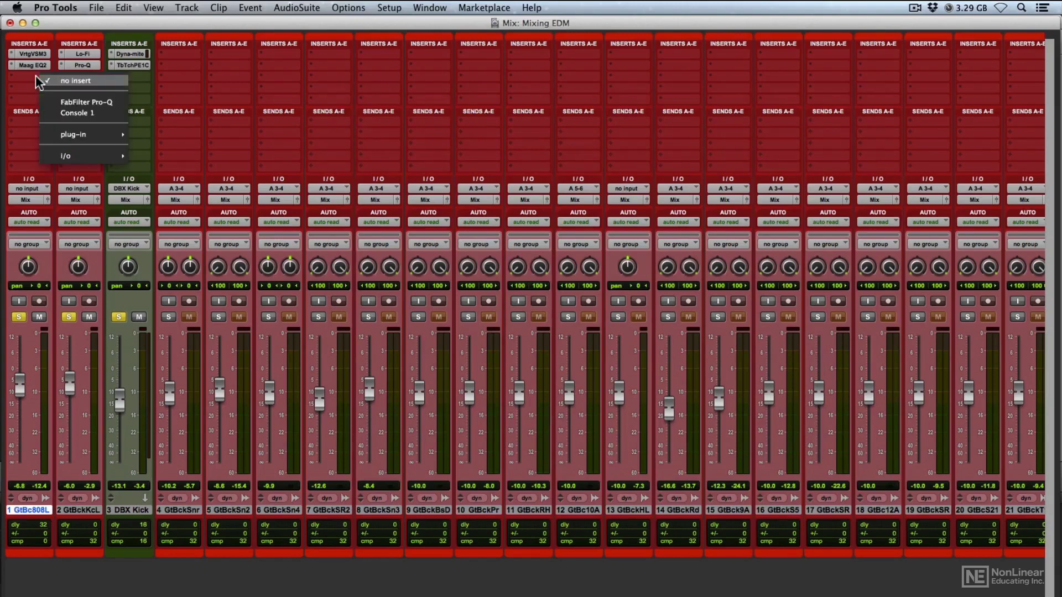
{"action": "mouse_move", "coordinate": [70, 141]}
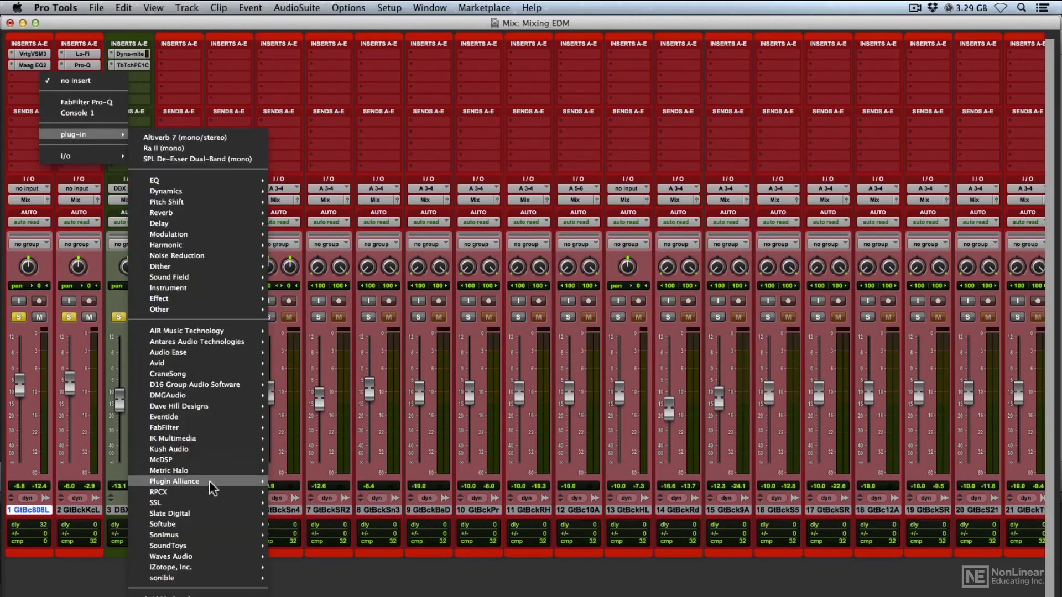
{"action": "mouse_move", "coordinate": [209, 481]}
{"action": "mouse_move", "coordinate": [187, 190]}
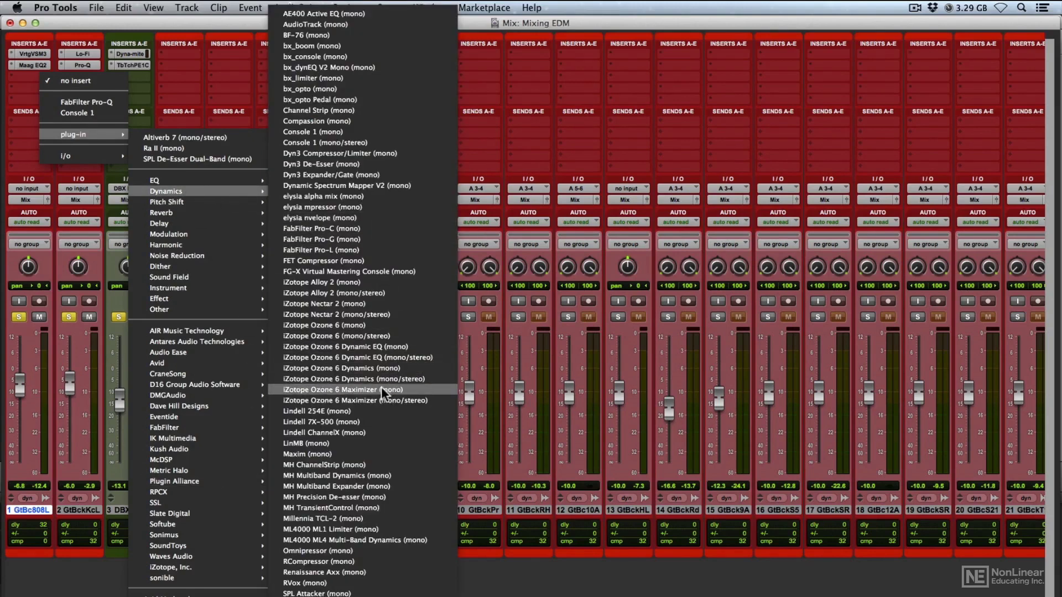
{"action": "scroll", "coordinate": [368, 404], "scroll_direction": "down", "scroll_amount": 10}
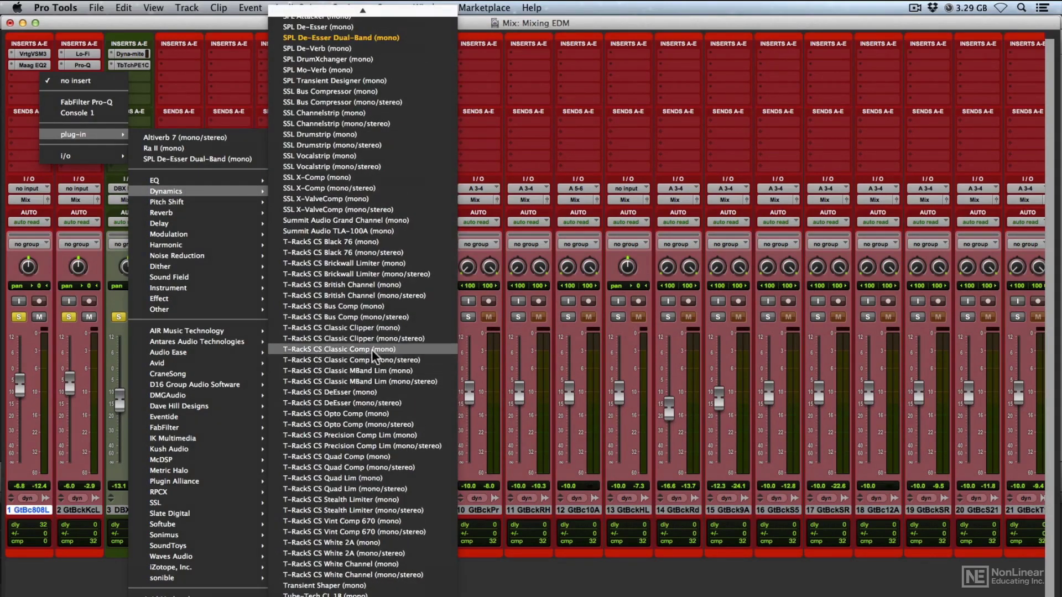
{"action": "scroll", "coordinate": [372, 350], "scroll_direction": "up", "scroll_amount": 5}
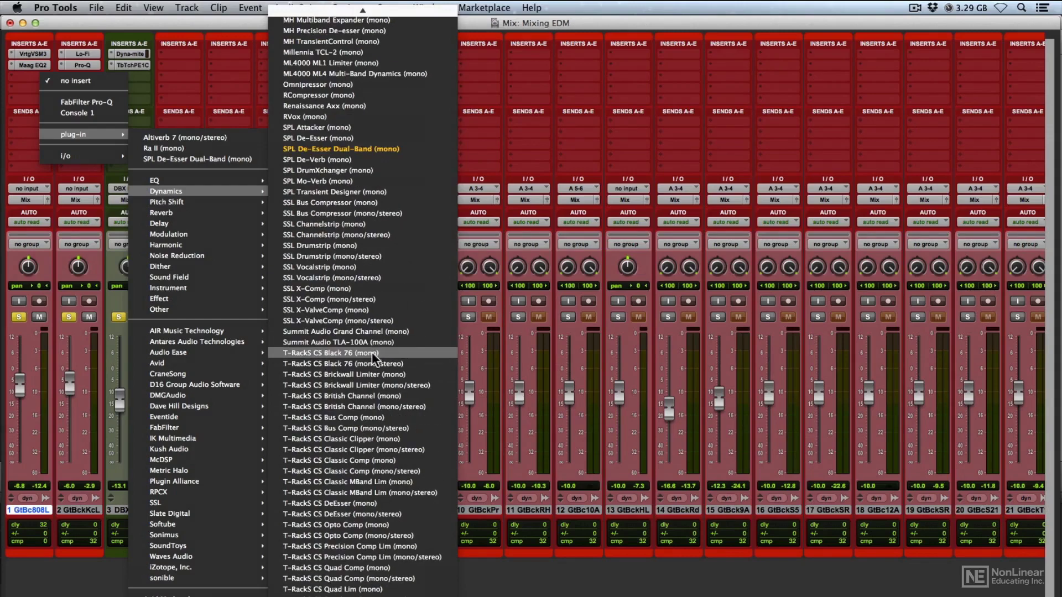
{"action": "left_click", "coordinate": [324, 84]}
{"action": "left_click", "coordinate": [372, 122]}
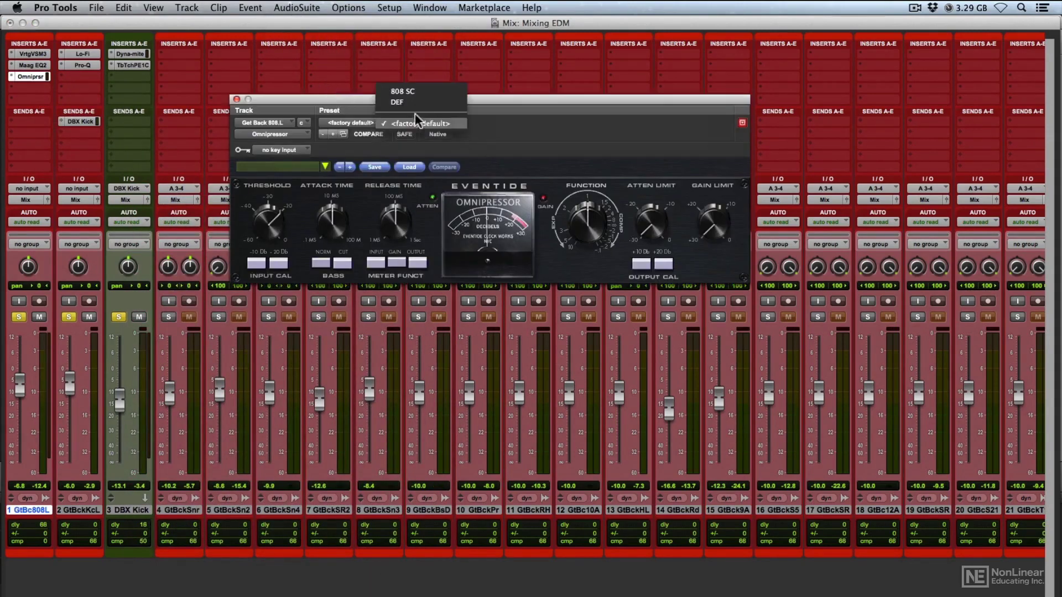
{"action": "left_click", "coordinate": [422, 87]}
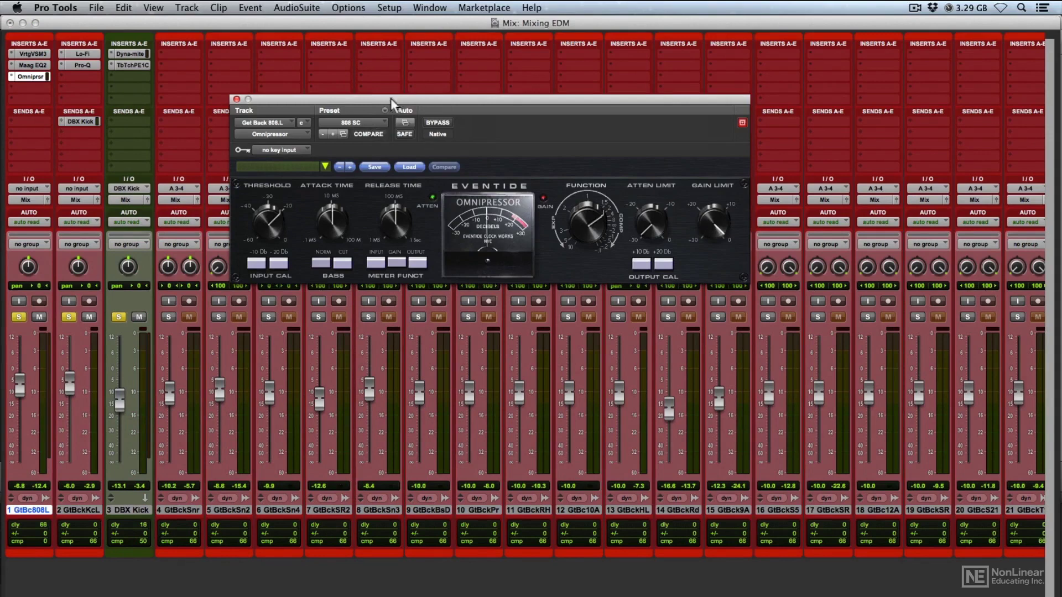
{"action": "left_click_drag", "start_coordinate": [390, 98], "coordinate": [319, 75]}
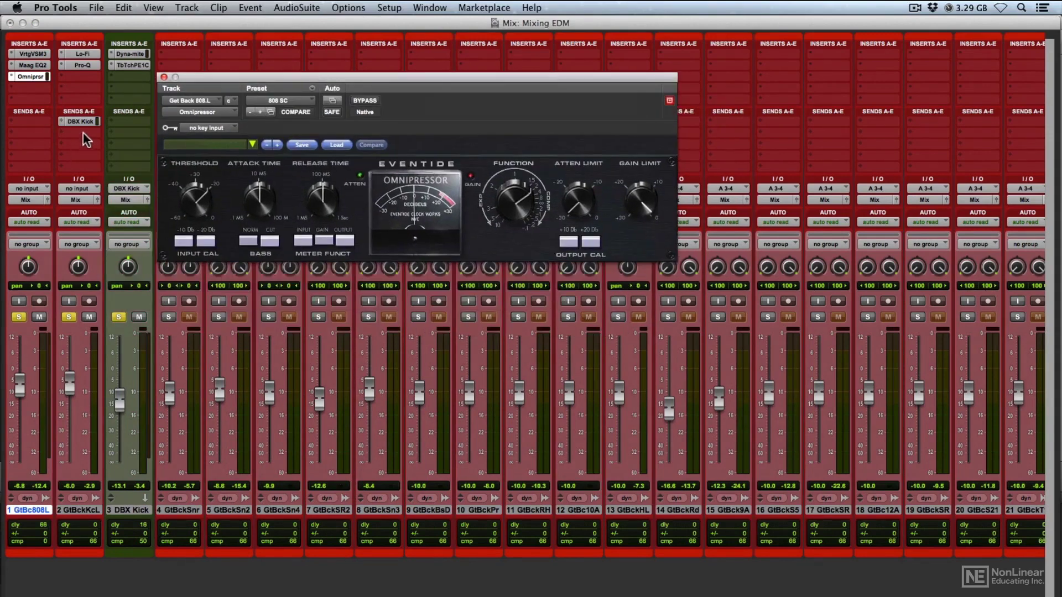
Step: Add a bus send on the kick track and rename the bus KICK SC
{"action": "left_click", "coordinate": [83, 132]}
{"action": "mouse_move", "coordinate": [128, 166]}
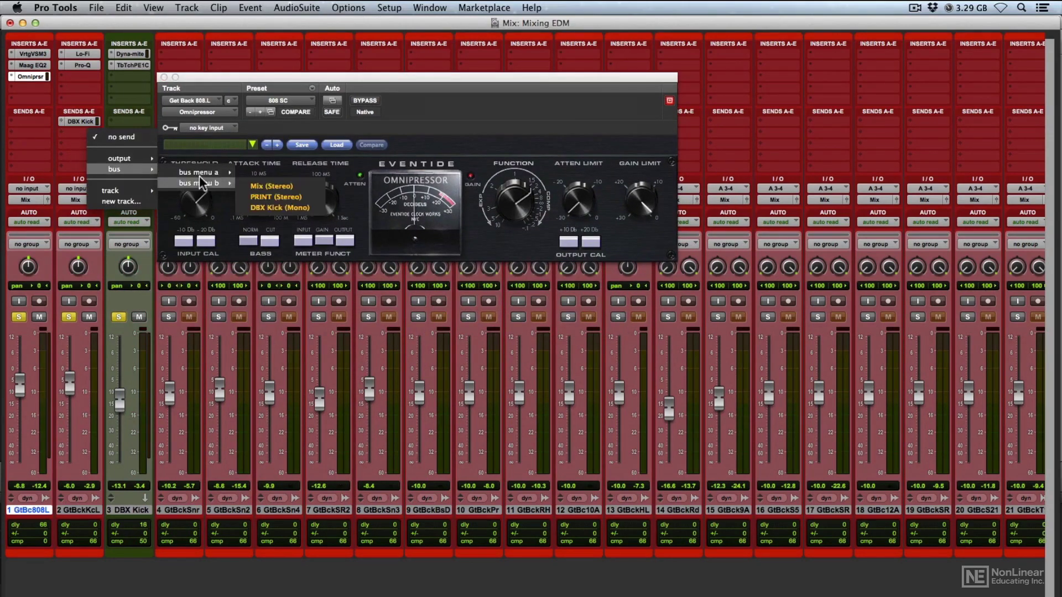
{"action": "left_click", "coordinate": [293, 27]}
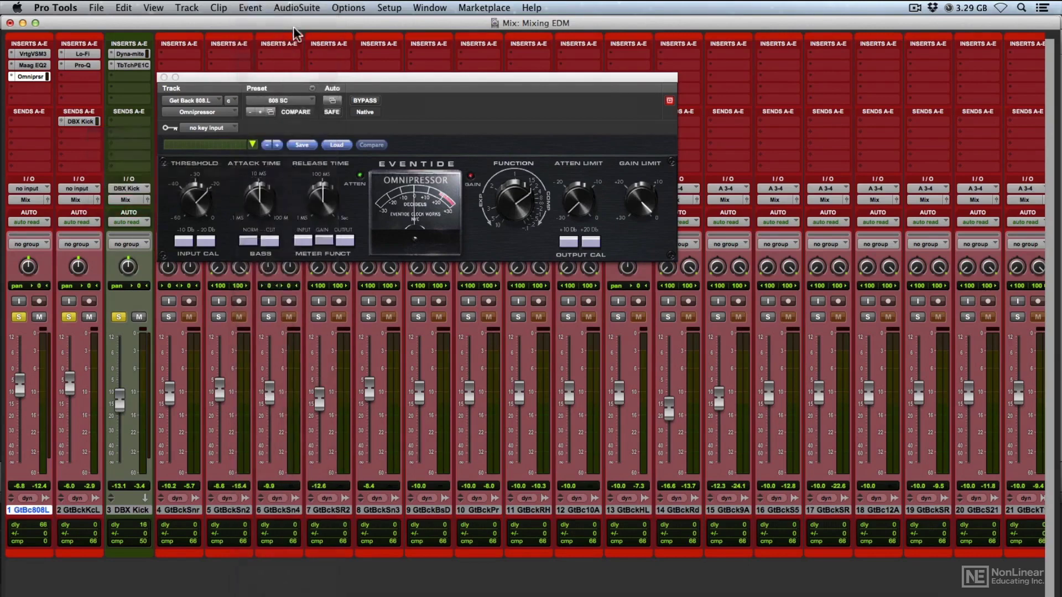
{"action": "right_click", "coordinate": [84, 133]}
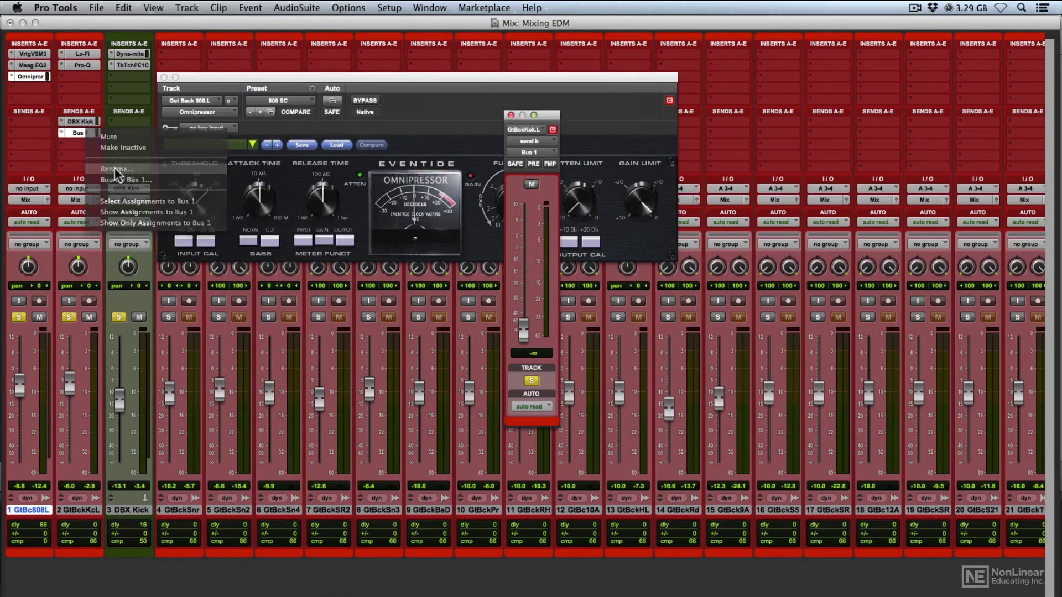
{"action": "left_click", "coordinate": [114, 168]}
{"action": "type", "text": "KICK SC"}
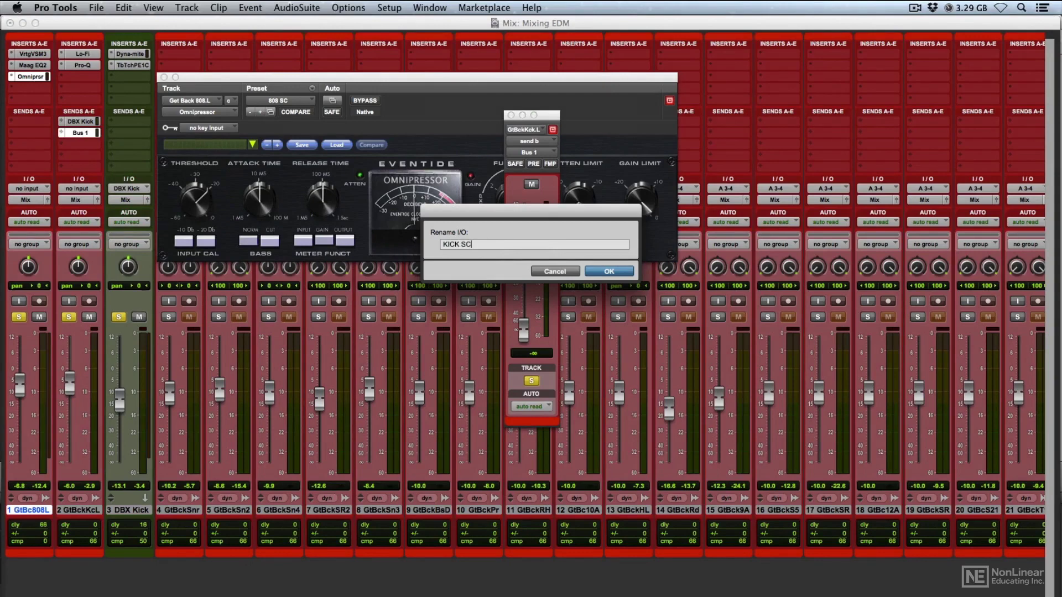
{"action": "key", "text": "Return"}
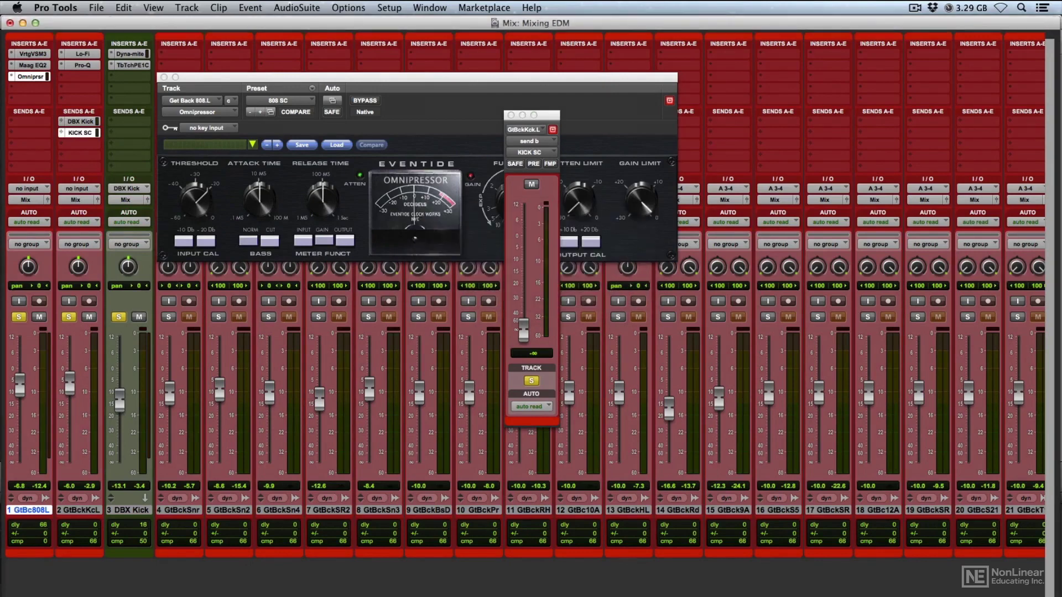
{"action": "left_click", "coordinate": [511, 115]}
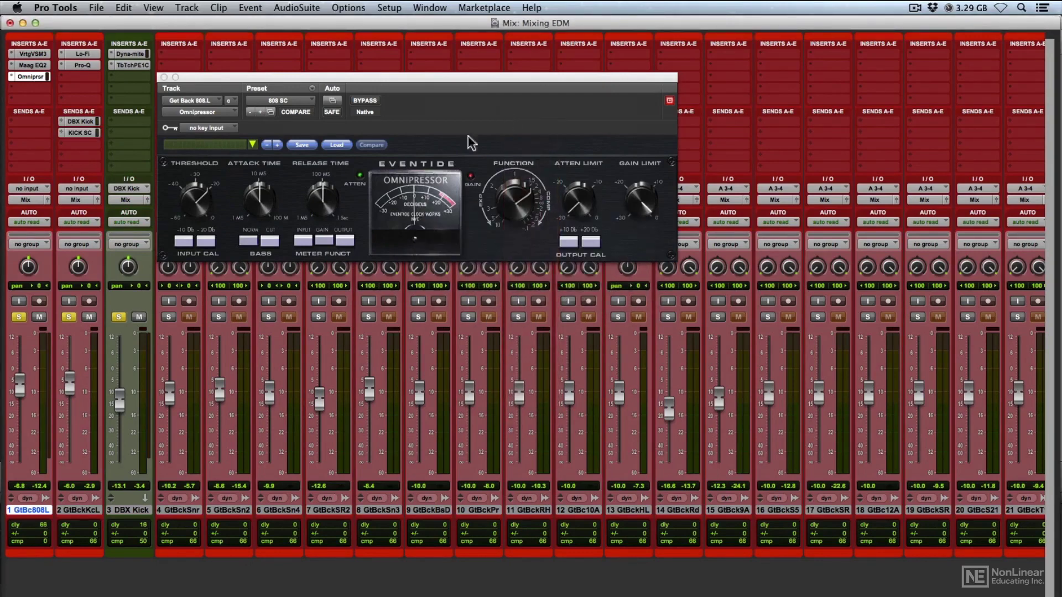
Step: Set the Omnipressor's sidechain key input to the KICK SC bus
{"action": "left_click", "coordinate": [226, 127]}
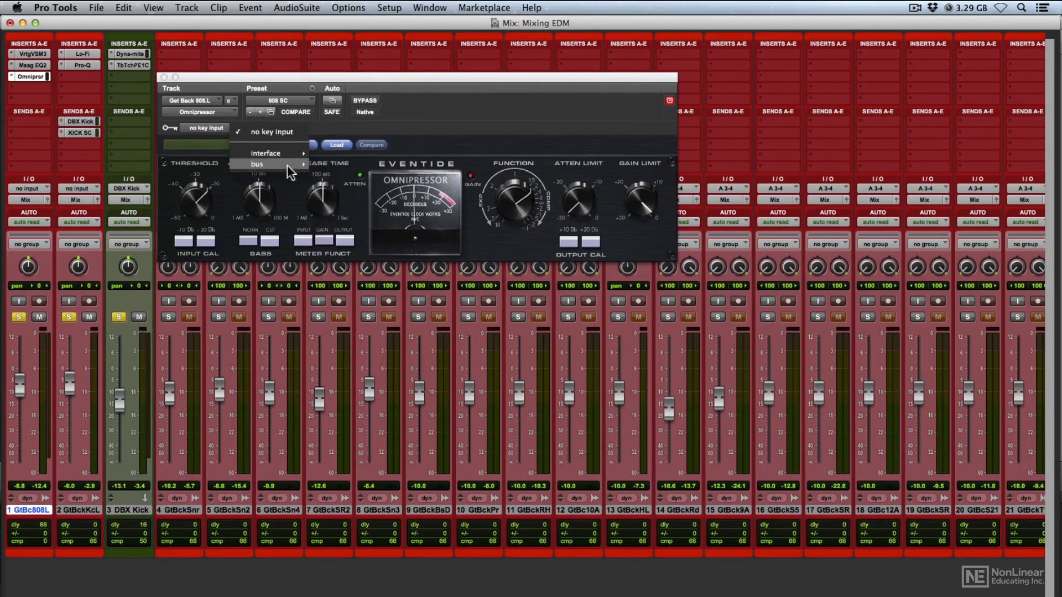
{"action": "mouse_move", "coordinate": [291, 166]}
{"action": "left_click", "coordinate": [416, 29]}
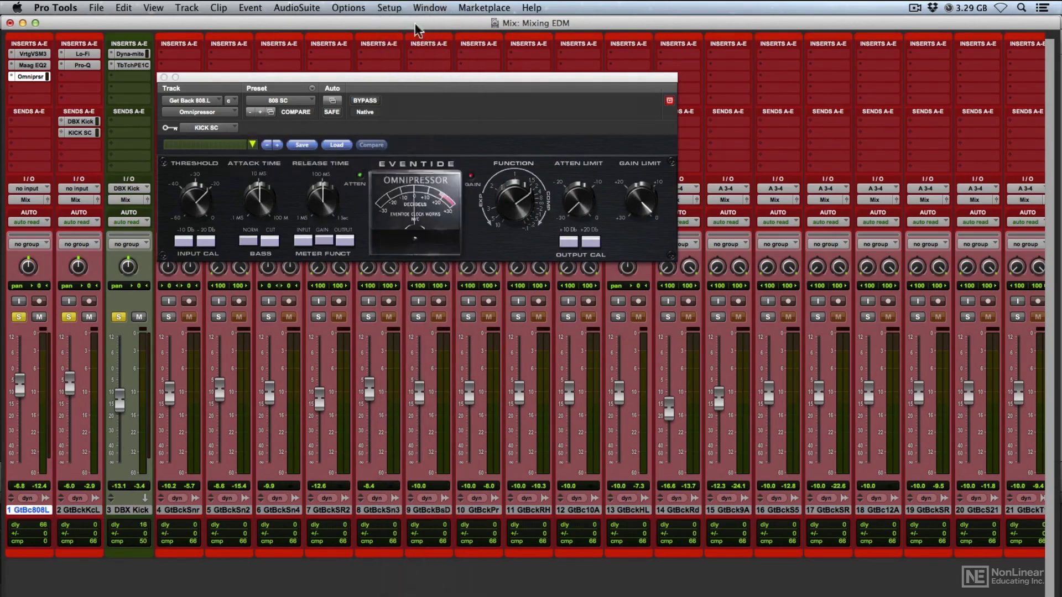
{"action": "mouse_move", "coordinate": [524, 205]}
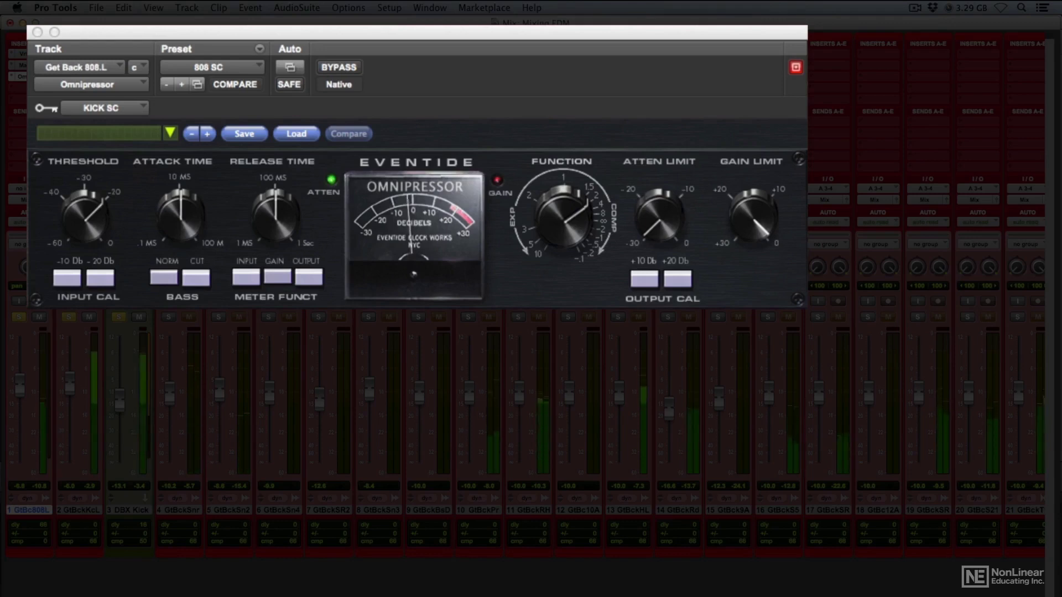
Step: Bypass the Omnipressor to compare, then switch it back on
{"action": "left_click", "coordinate": [343, 65]}
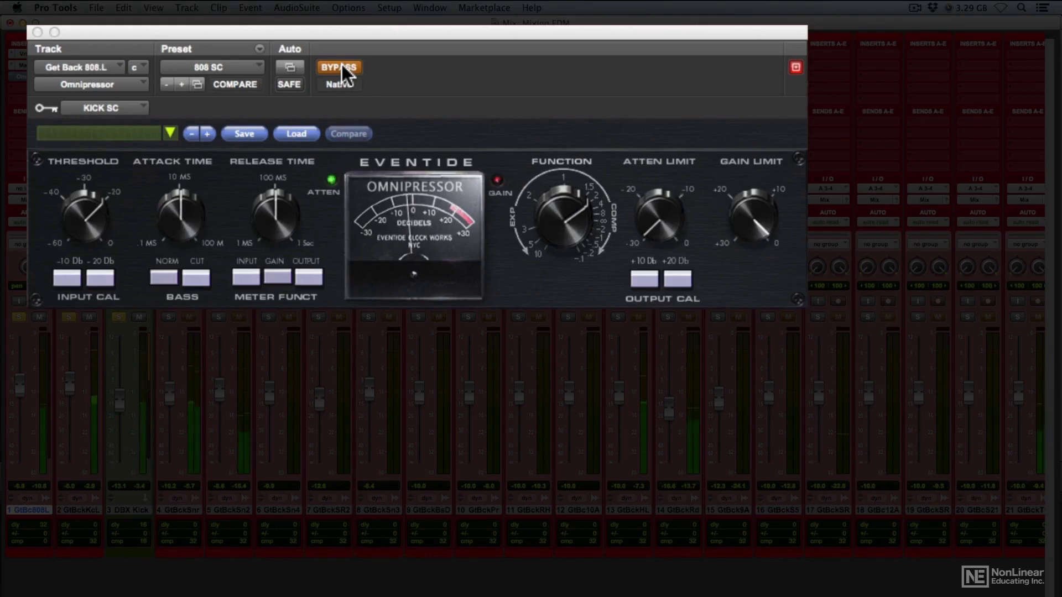
{"action": "left_click", "coordinate": [341, 66]}
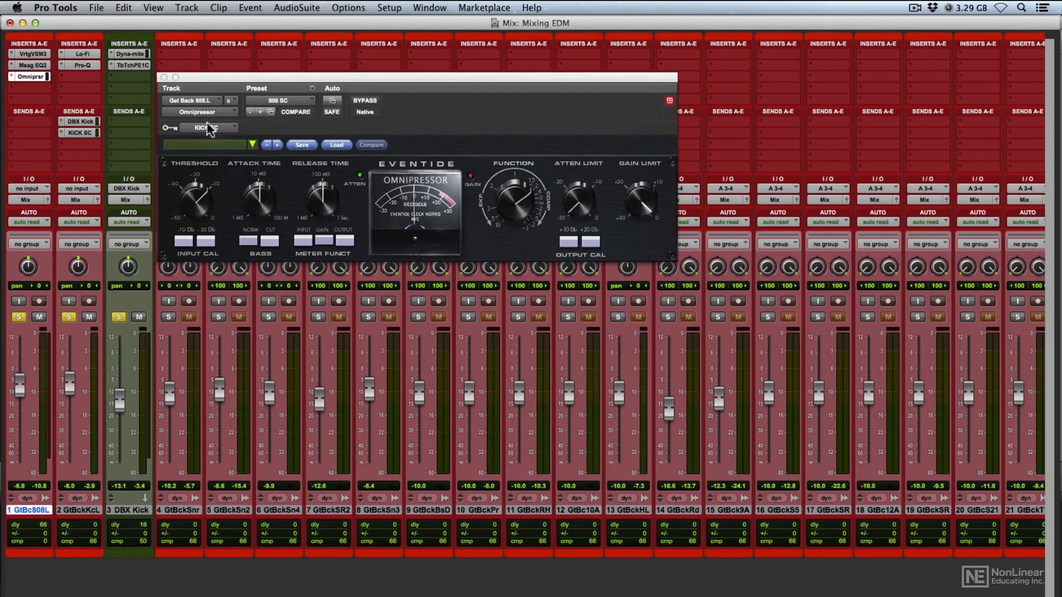
Step: Add bx_saturator V2 (mono) from Plugin Alliance to the 808 track's next empty insert
{"action": "left_click", "coordinate": [164, 77]}
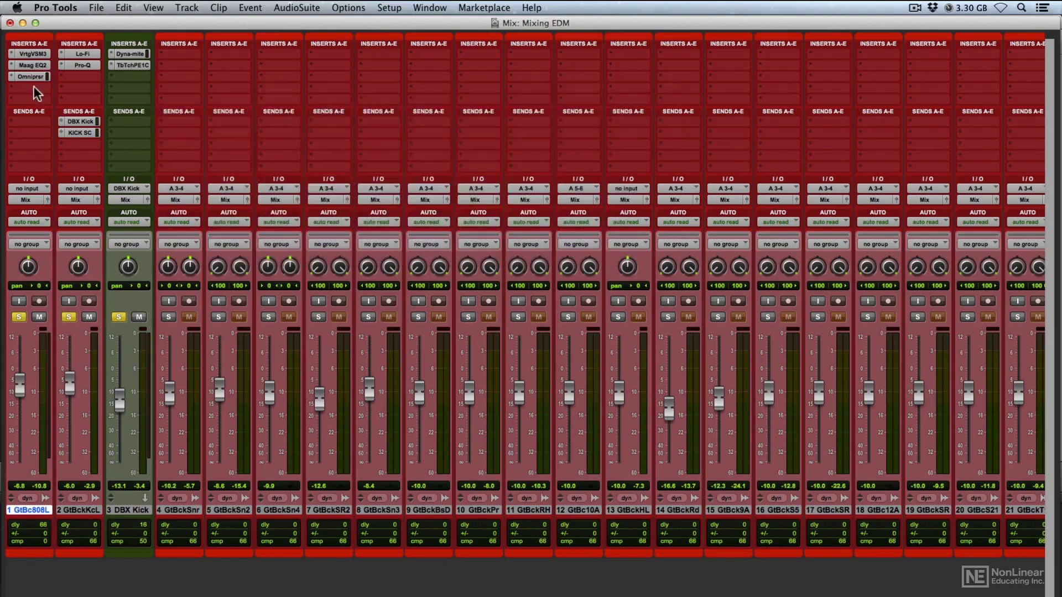
{"action": "left_click", "coordinate": [34, 87]}
{"action": "mouse_move", "coordinate": [90, 146]}
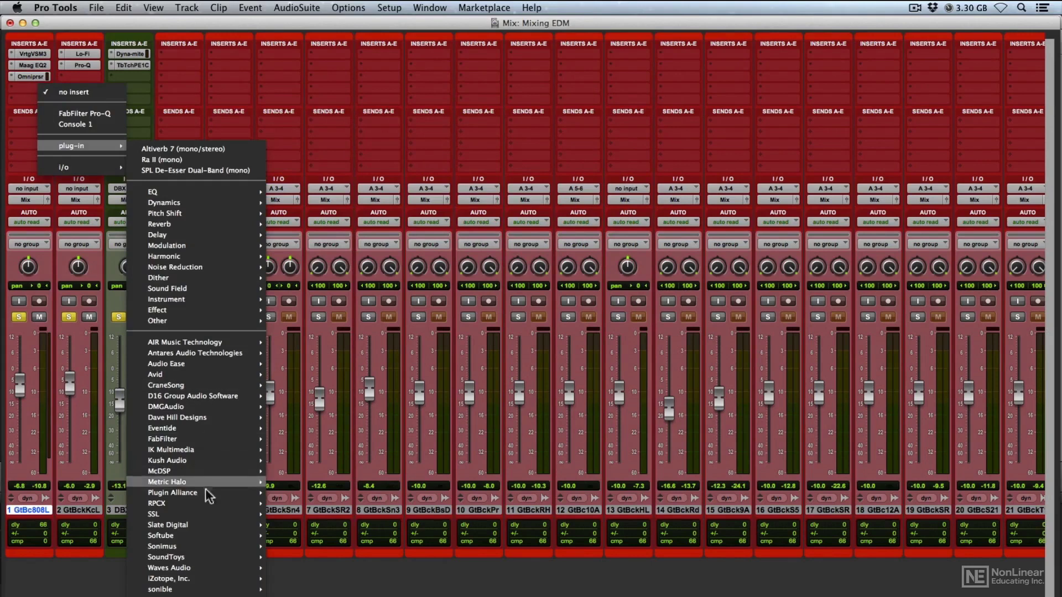
{"action": "mouse_move", "coordinate": [210, 489]}
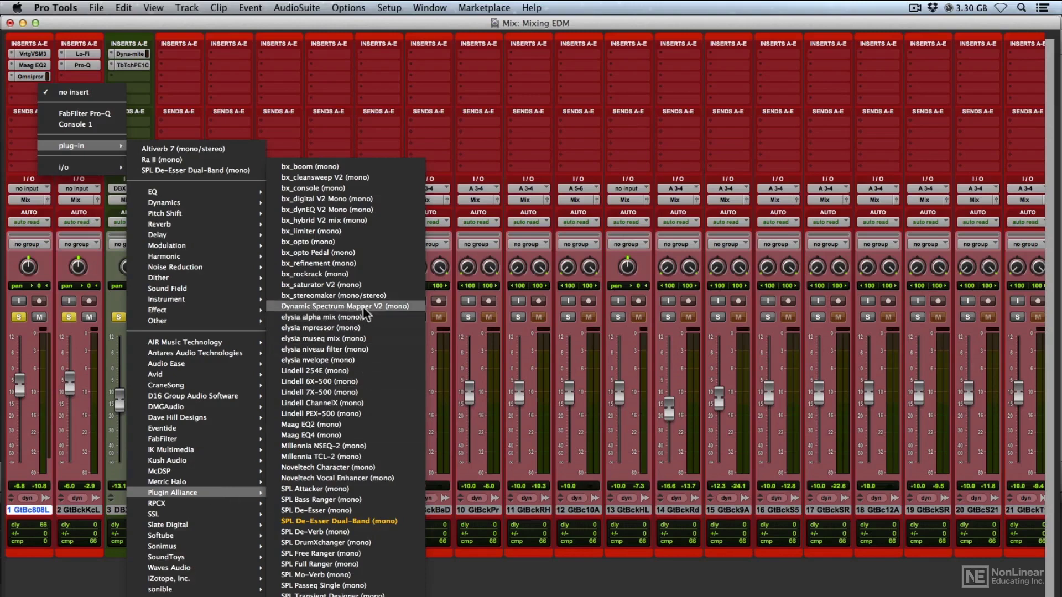
{"action": "left_click", "coordinate": [349, 284]}
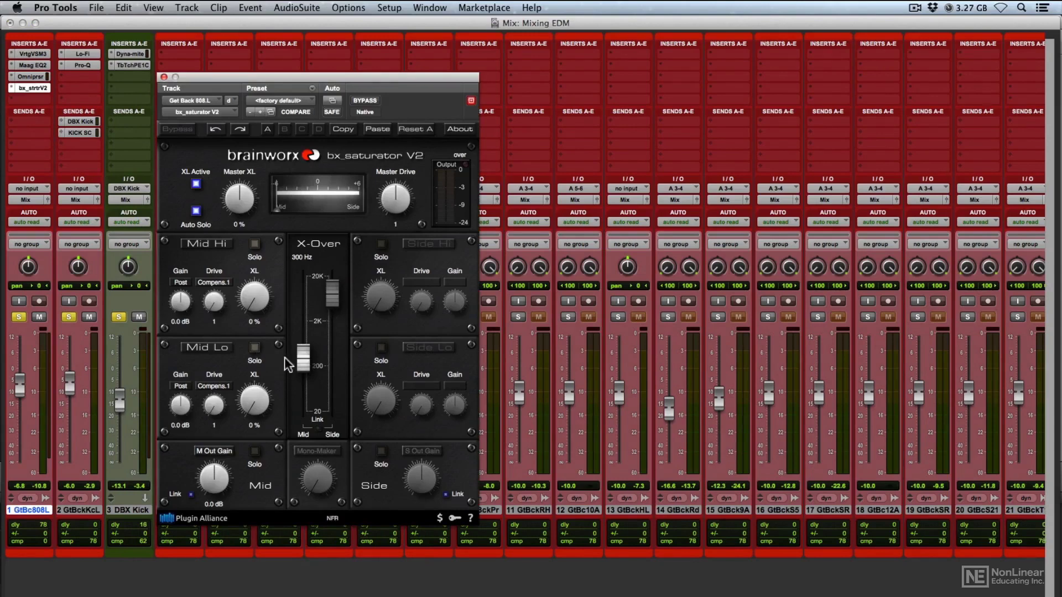
Step: Lower the saturator's mid crossover to 109 Hz and load its 808 preset
{"action": "left_click_drag", "start_coordinate": [299, 370], "coordinate": [301, 386]}
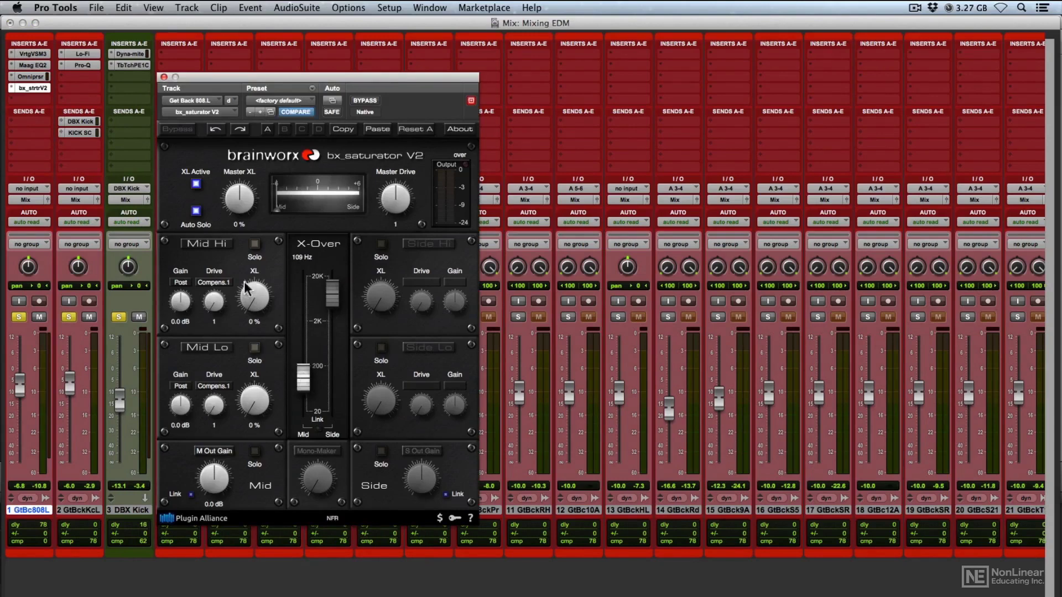
{"action": "left_click", "coordinate": [39, 54]}
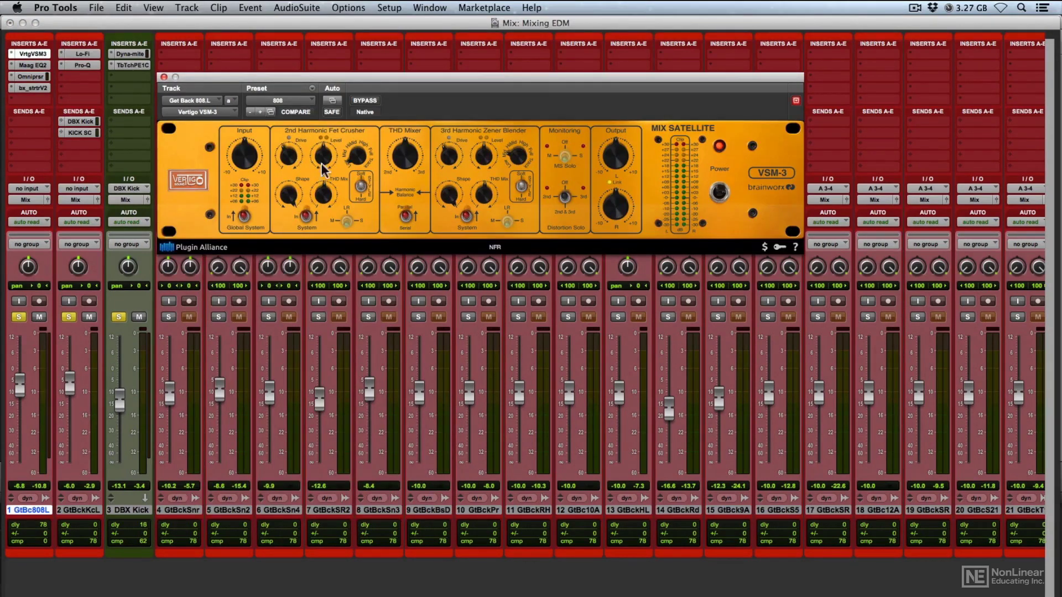
{"action": "left_click", "coordinate": [113, 124]}
{"action": "left_click", "coordinate": [31, 88]}
{"action": "left_click", "coordinate": [308, 99]}
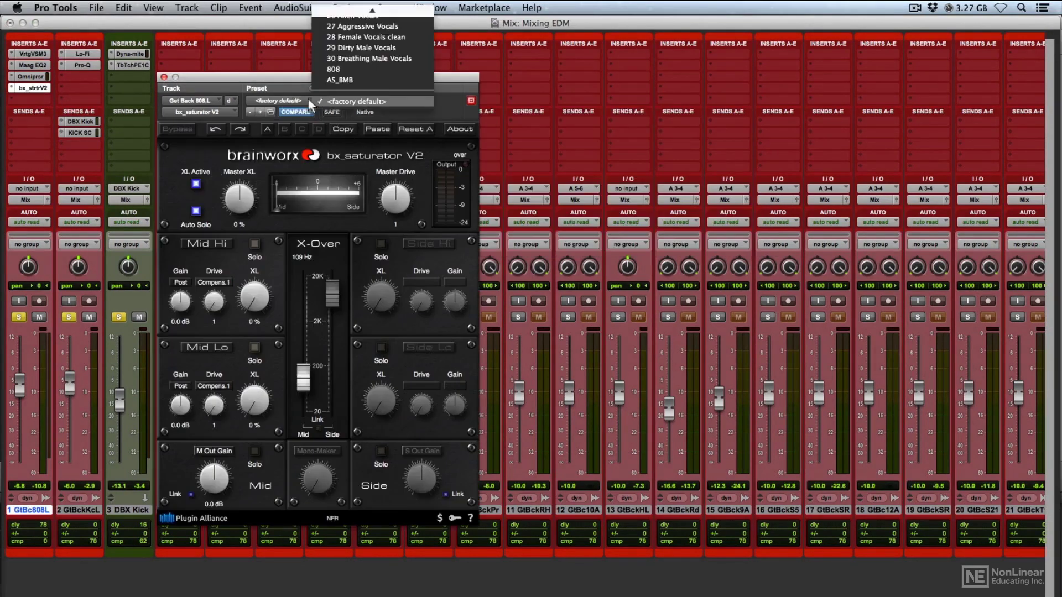
{"action": "left_click", "coordinate": [334, 69]}
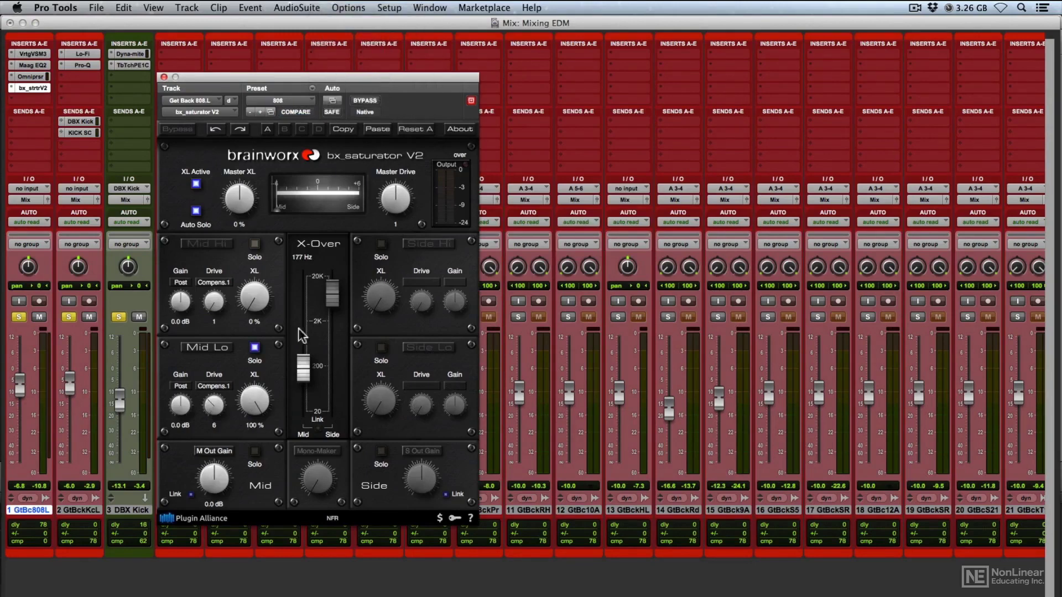
Step: Audition the Mid Lo and Mid Hi bands solo, then turn off automatic band soloing
{"action": "left_click", "coordinate": [254, 348]}
{"action": "left_click", "coordinate": [256, 244]}
{"action": "left_click", "coordinate": [256, 244]}
{"action": "left_click", "coordinate": [255, 347]}
{"action": "left_click", "coordinate": [250, 241]}
{"action": "left_click", "coordinate": [198, 212]}
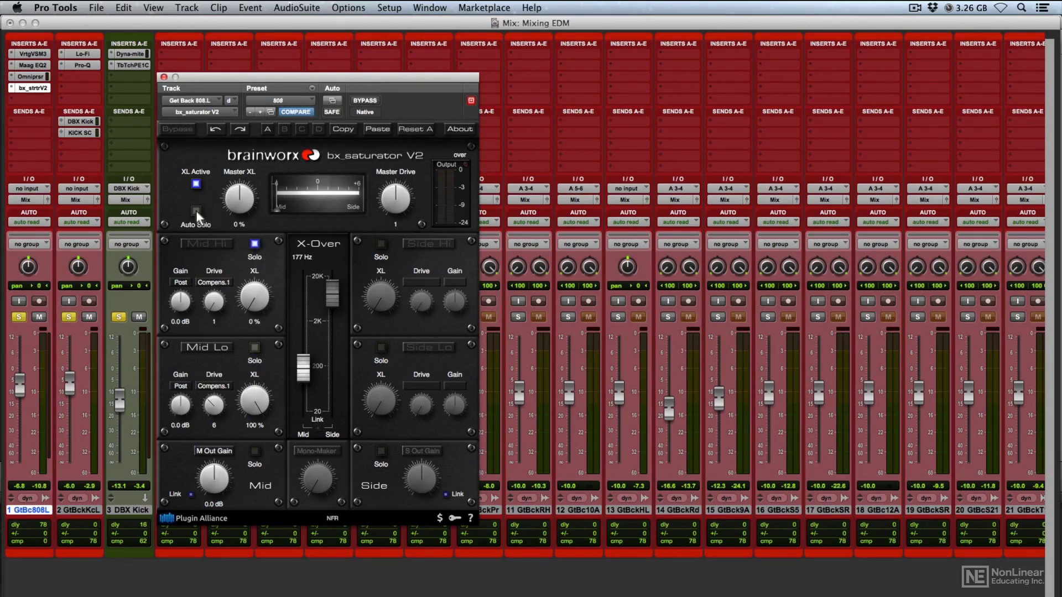
Step: Unsolo the Kick and DBX Kick tracks, solo Mid Lo, and raise Mid Lo XL to 100%
{"action": "left_click", "coordinate": [71, 317]}
{"action": "left_click", "coordinate": [119, 316]}
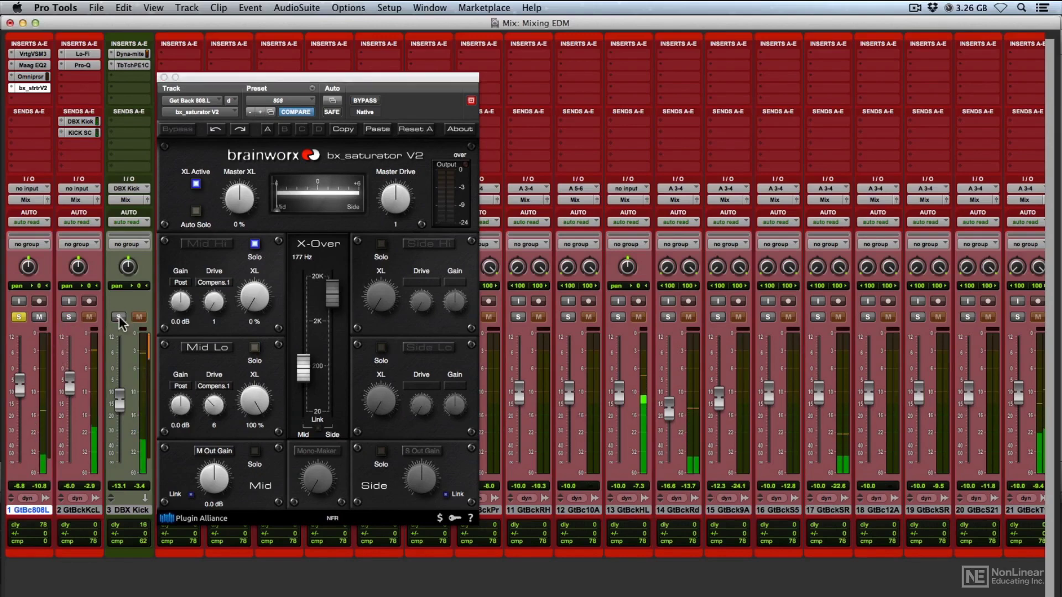
{"action": "left_click", "coordinate": [255, 348]}
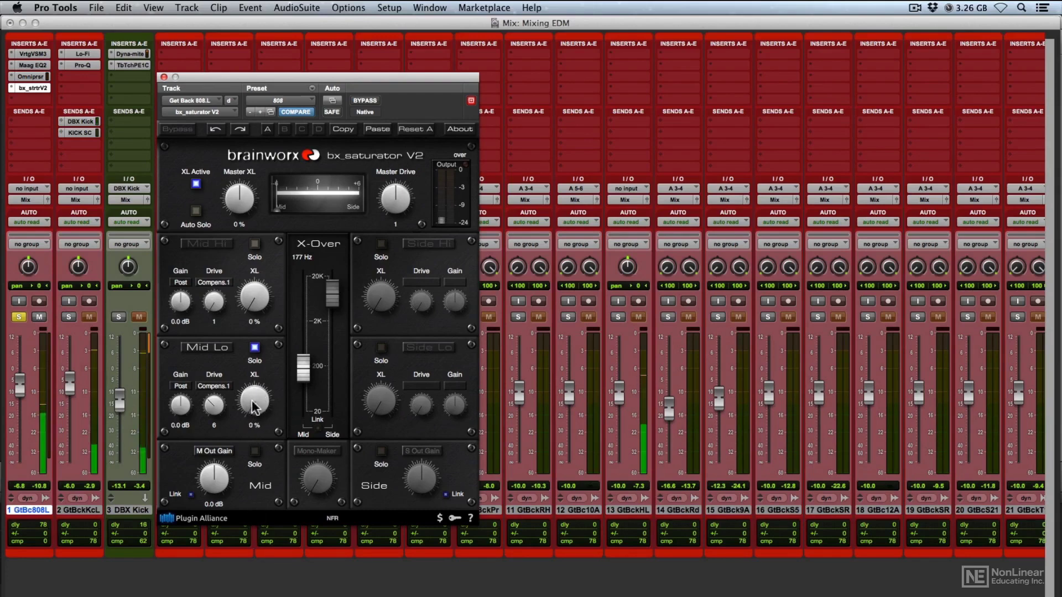
{"action": "left_click_drag", "start_coordinate": [254, 407], "coordinate": [283, 297]}
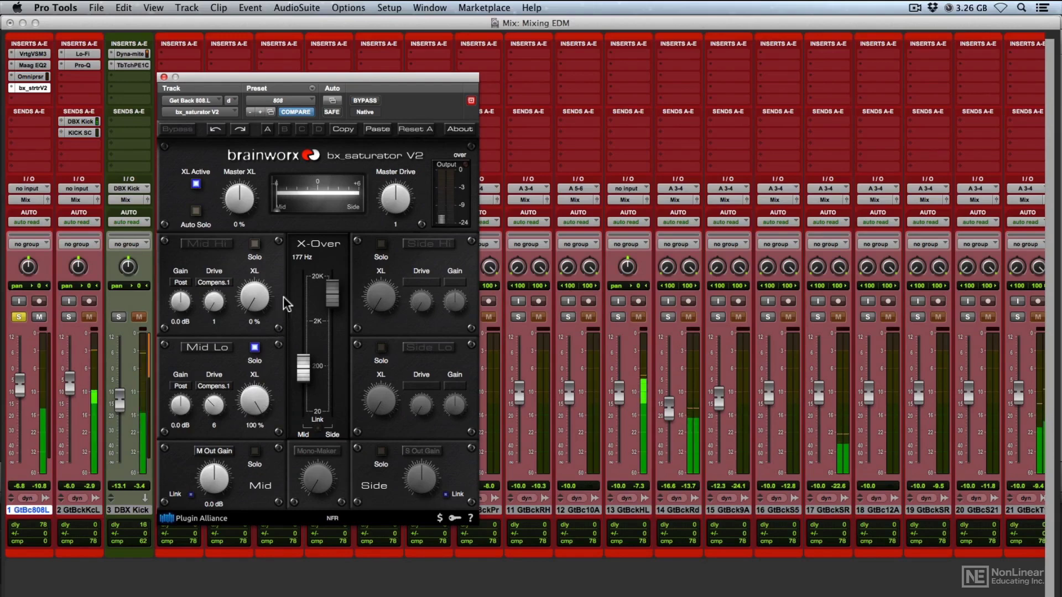